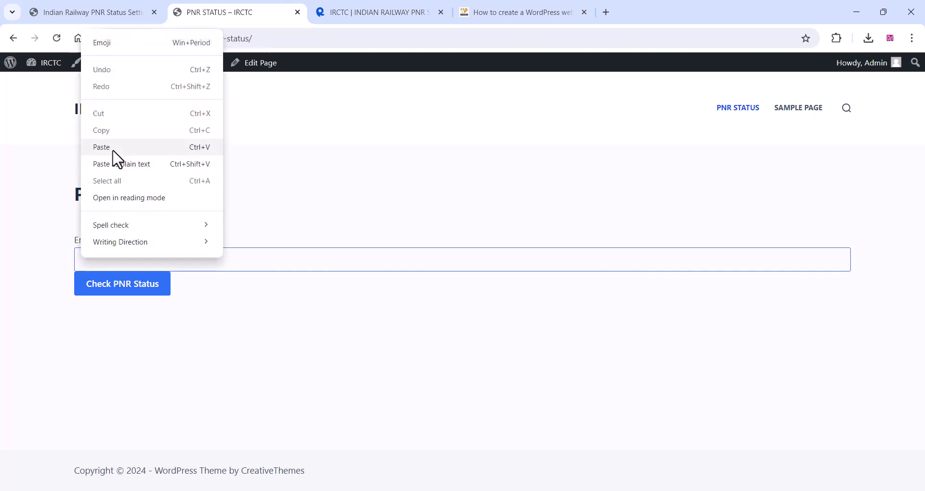
Check the status of a pasted PNR number and scroll through the sample booking details.
{"action": "left_click", "coordinate": [111, 149]}
{"action": "left_click", "coordinate": [128, 290]}
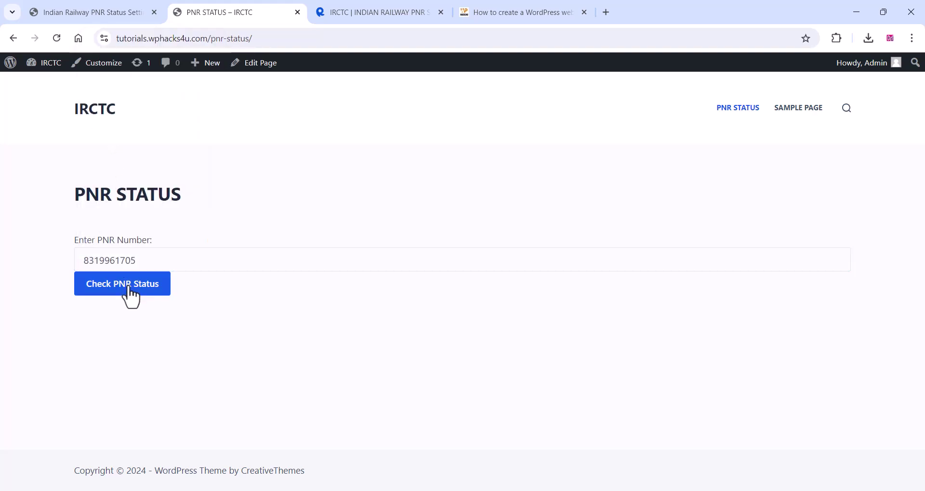
{"action": "scroll", "coordinate": [128, 291], "scroll_direction": "down", "scroll_amount": 2}
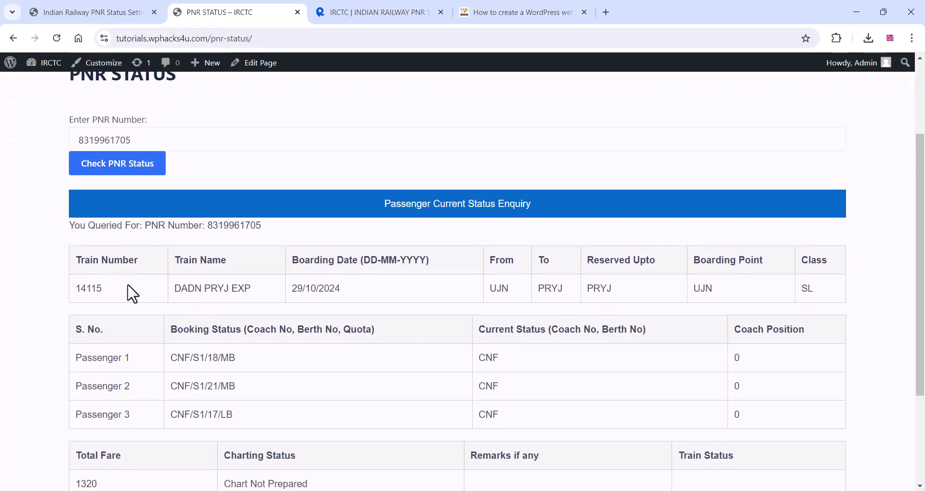
{"action": "scroll", "coordinate": [139, 259], "scroll_direction": "down", "scroll_amount": 2}
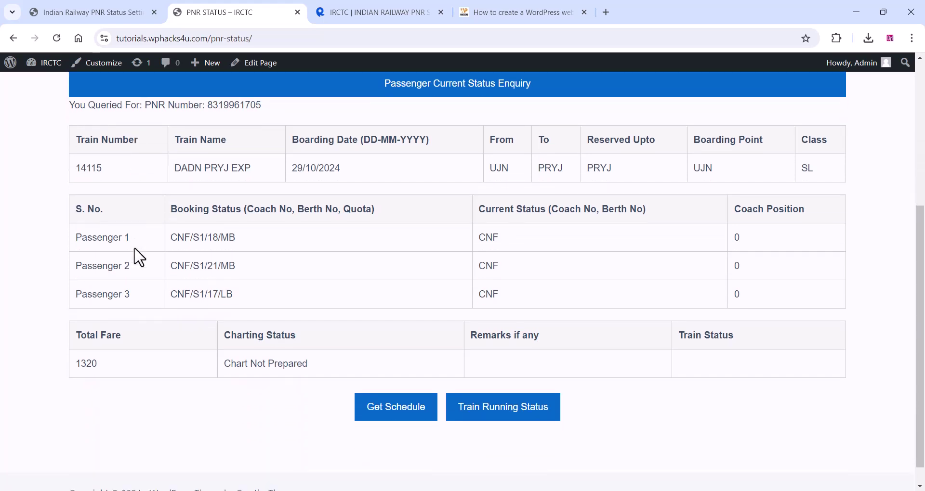
{"action": "scroll", "coordinate": [139, 258], "scroll_direction": "up", "scroll_amount": 2}
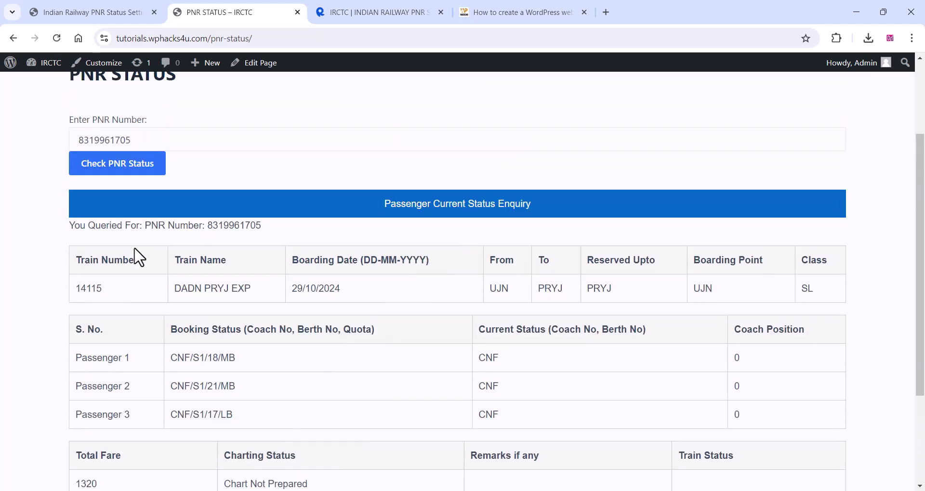
{"action": "scroll", "coordinate": [137, 256], "scroll_direction": "up", "scroll_amount": 1}
{"action": "scroll", "coordinate": [137, 256], "scroll_direction": "down", "scroll_amount": 3}
{"action": "scroll", "coordinate": [136, 257], "scroll_direction": "up", "scroll_amount": 3}
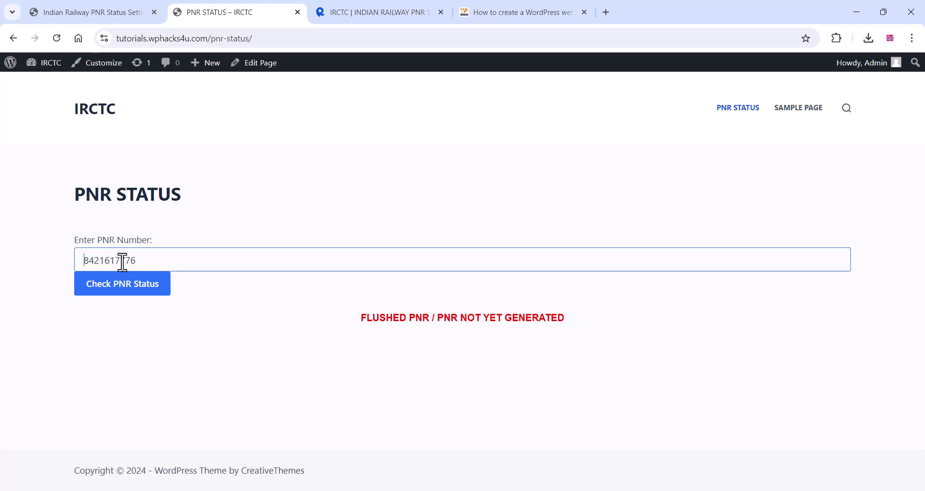
{"action": "left_click", "coordinate": [120, 291]}
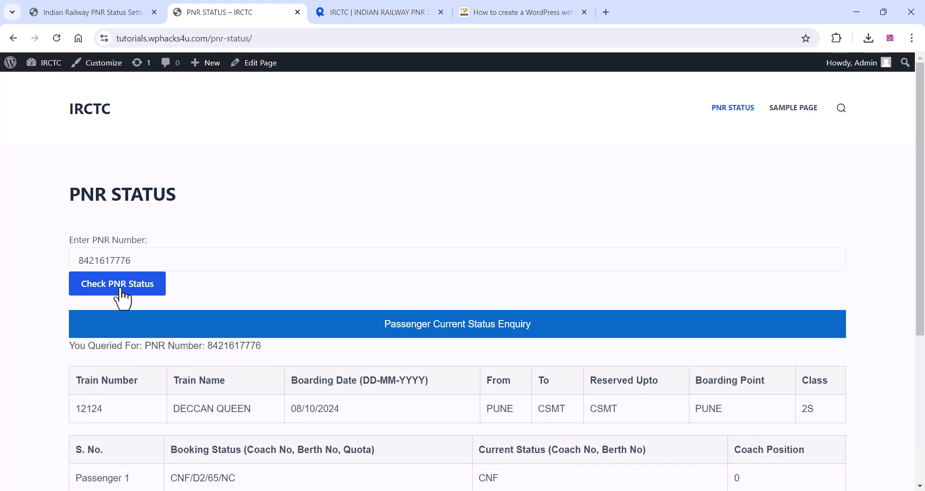
{"action": "scroll", "coordinate": [288, 260], "scroll_direction": "down", "scroll_amount": 1}
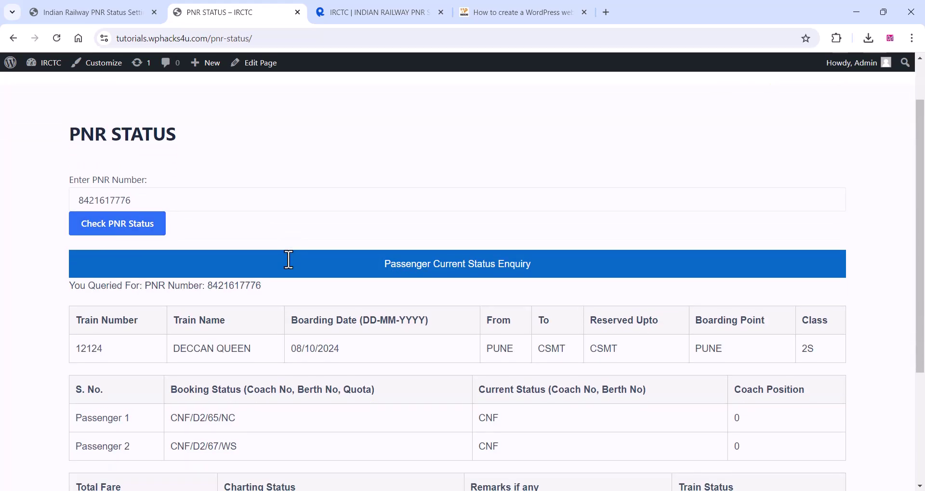
{"action": "scroll", "coordinate": [259, 250], "scroll_direction": "down", "scroll_amount": 1}
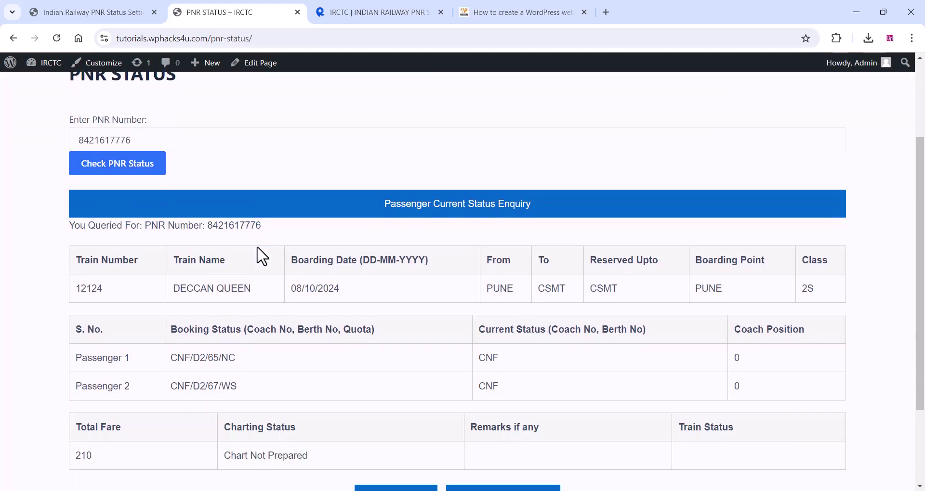
{"action": "scroll", "coordinate": [268, 261], "scroll_direction": "up", "scroll_amount": 1}
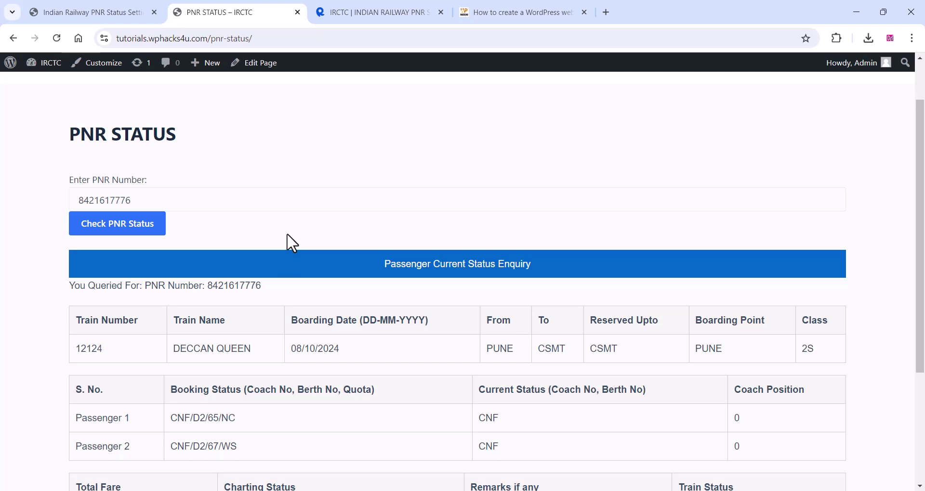
{"action": "scroll", "coordinate": [241, 235], "scroll_direction": "down", "scroll_amount": 1}
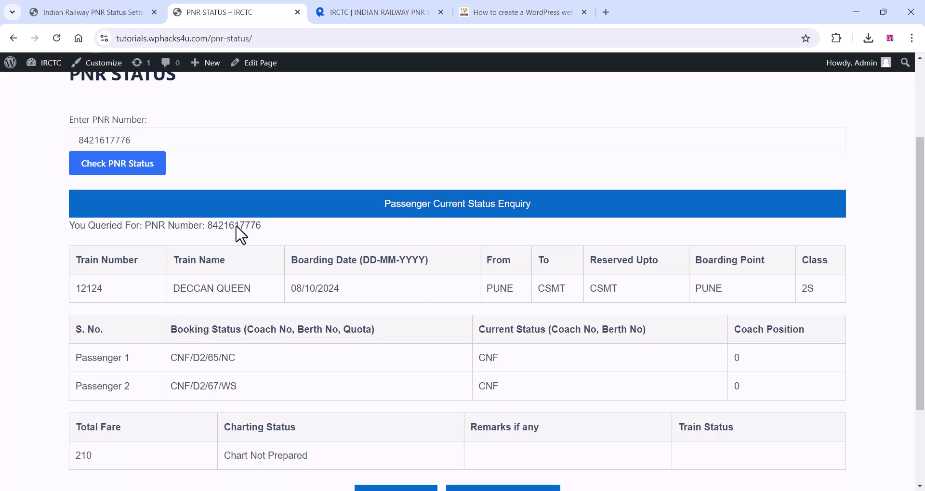
{"action": "scroll", "coordinate": [241, 235], "scroll_direction": "down", "scroll_amount": 1}
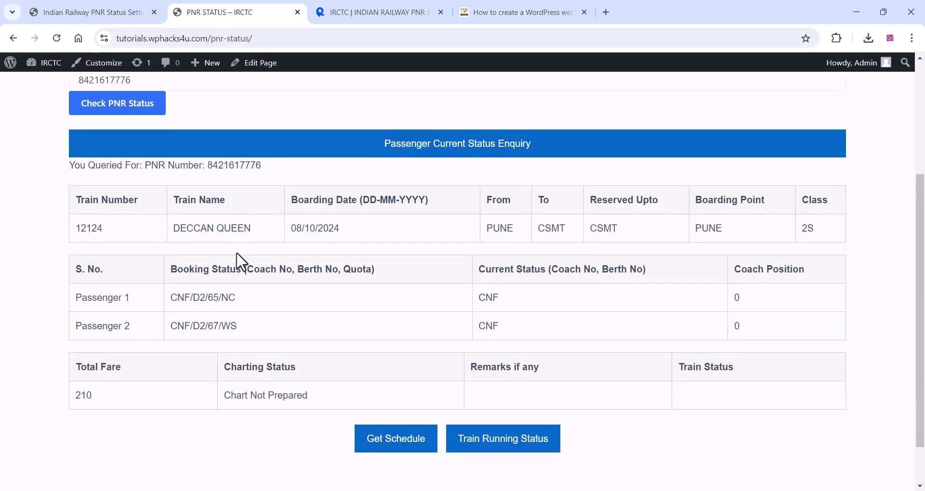
{"action": "scroll", "coordinate": [240, 264], "scroll_direction": "up", "scroll_amount": 3}
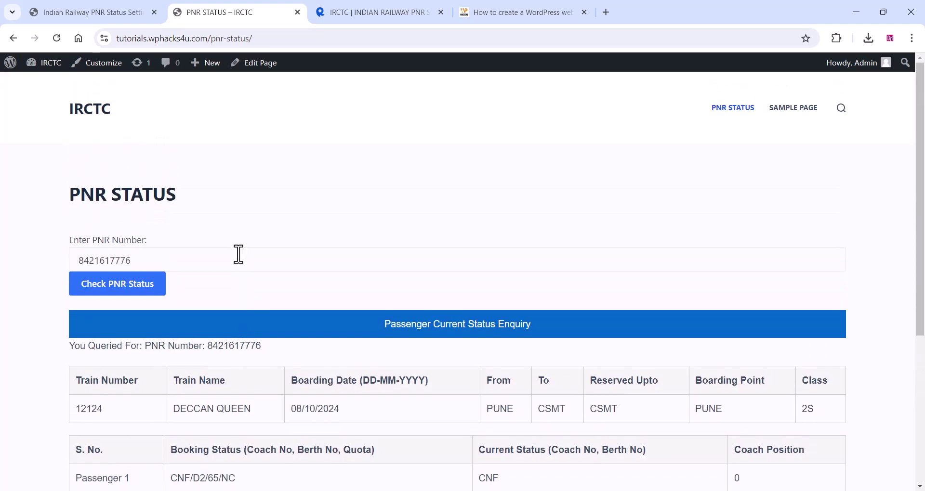
Select the page's web address in the address bar, then return to the page.
{"action": "left_click_drag", "start_coordinate": [269, 38], "coordinate": [114, 39]}
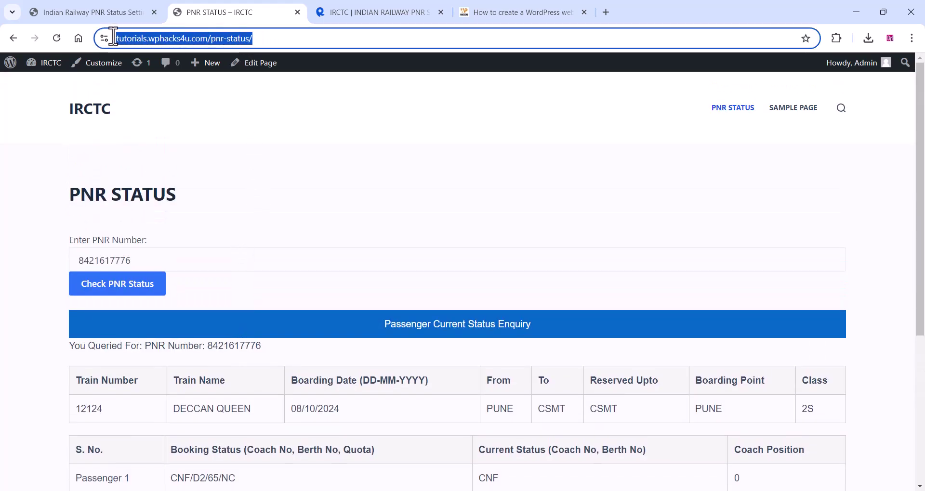
{"action": "left_click", "coordinate": [335, 85]}
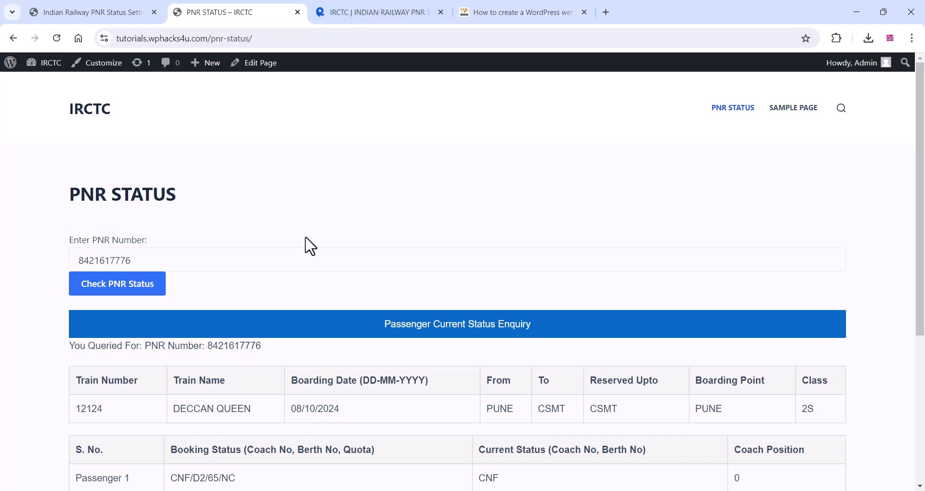
{"action": "scroll", "coordinate": [309, 247], "scroll_direction": "down", "scroll_amount": 4}
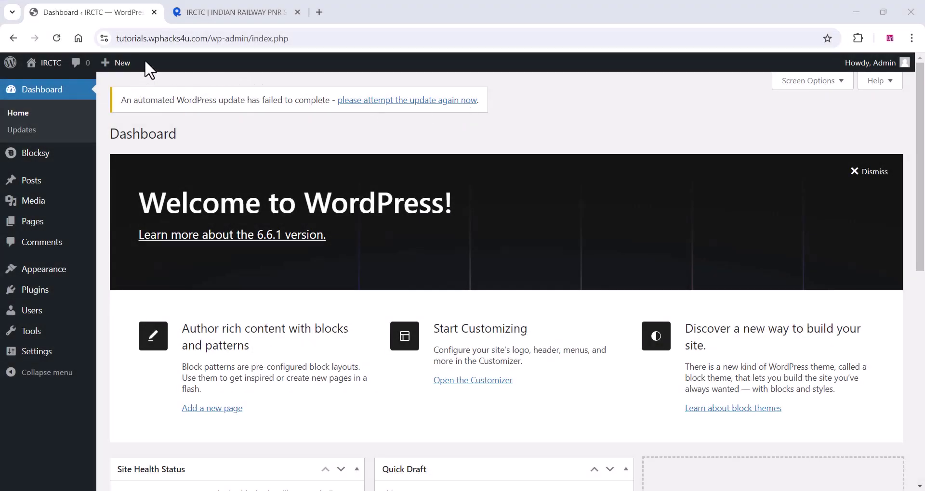
Search Add New Plugin for WPGetAPI, then install and activate the WPGet API plugin.
{"action": "mouse_move", "coordinate": [37, 296]}
{"action": "left_click", "coordinate": [130, 305]}
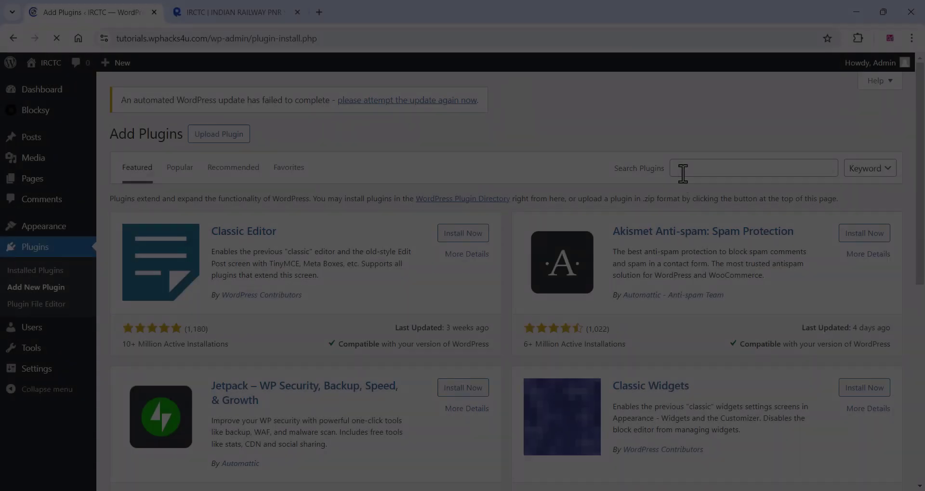
{"action": "right_click", "coordinate": [680, 169]}
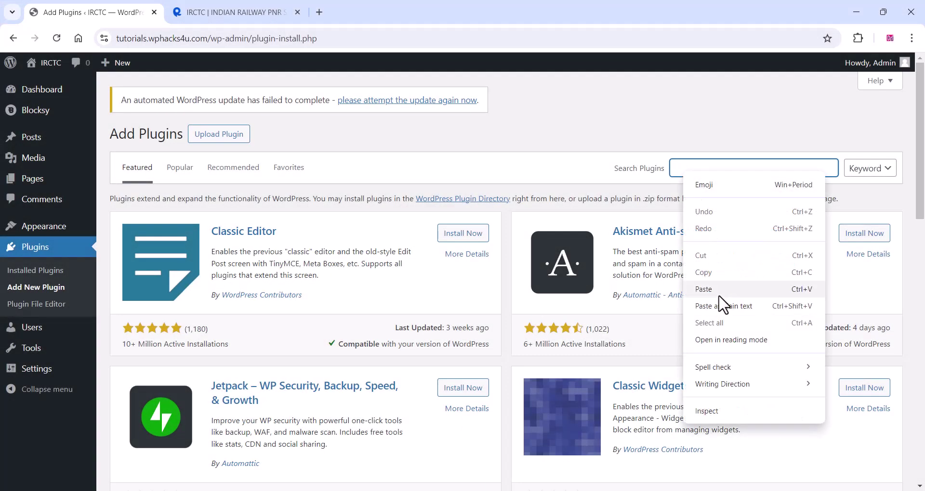
{"action": "left_click", "coordinate": [704, 289]}
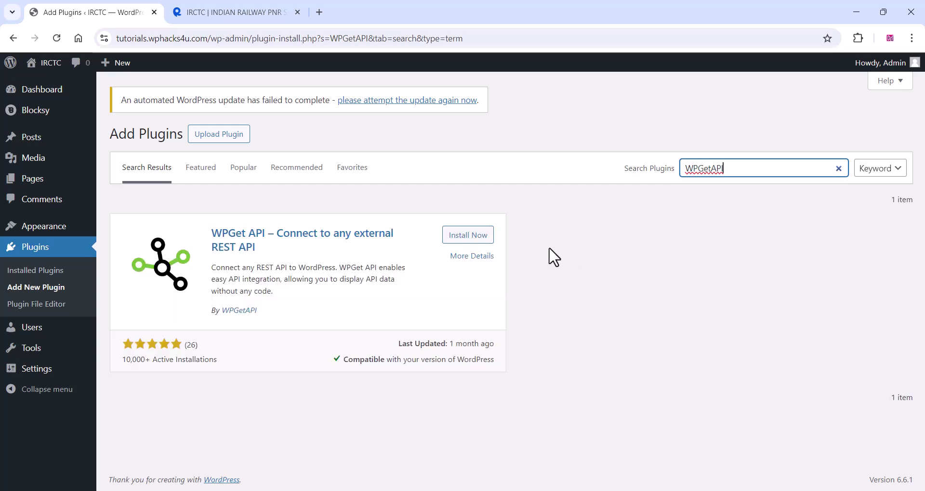
{"action": "left_click", "coordinate": [458, 236]}
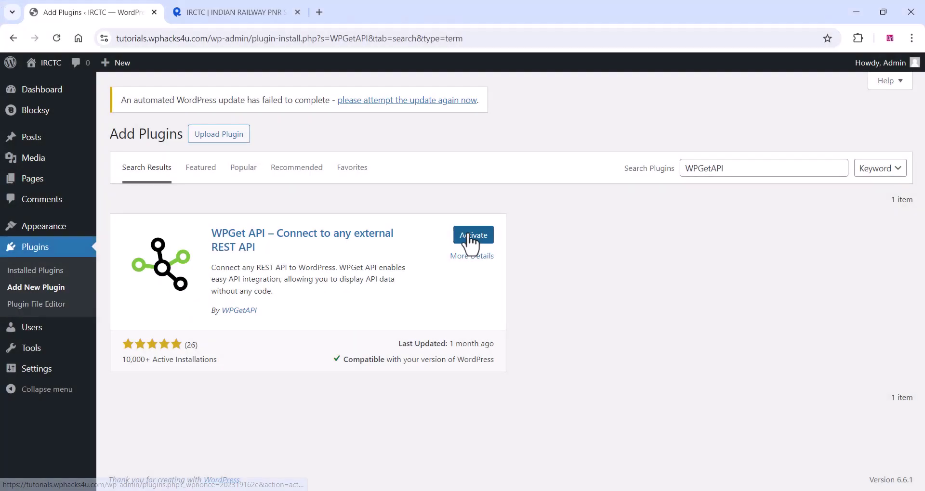
{"action": "left_click", "coordinate": [469, 239]}
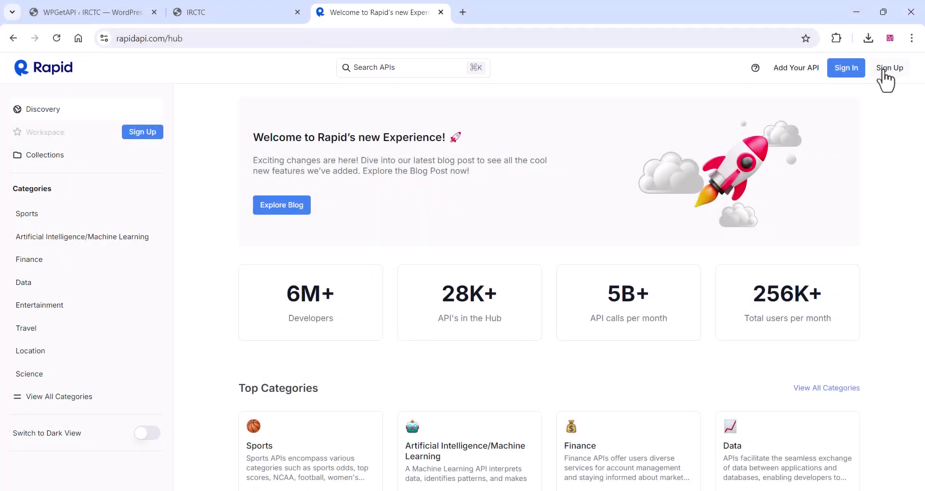
Sign up to RapidAPI with Google, search 'irctc' and open IRCTC | INDIAN RAILWAY PNR STATUS.
{"action": "left_click", "coordinate": [883, 70]}
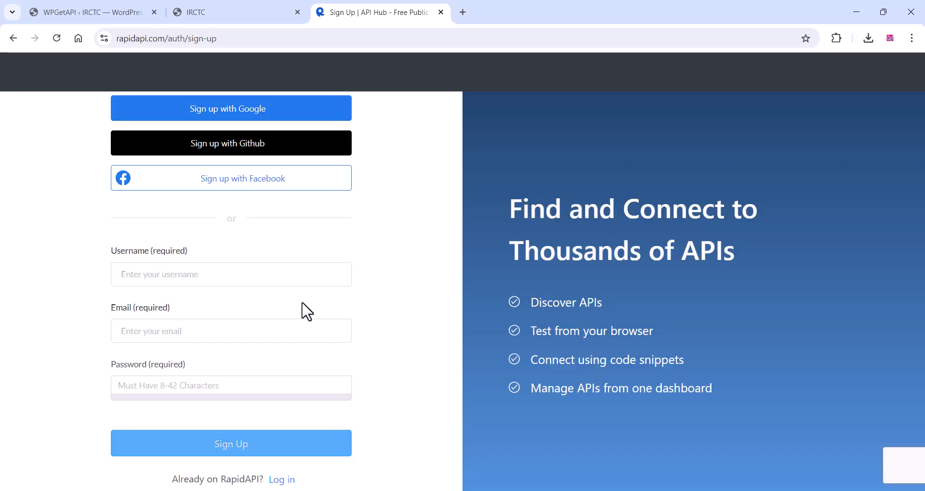
{"action": "left_click", "coordinate": [252, 117]}
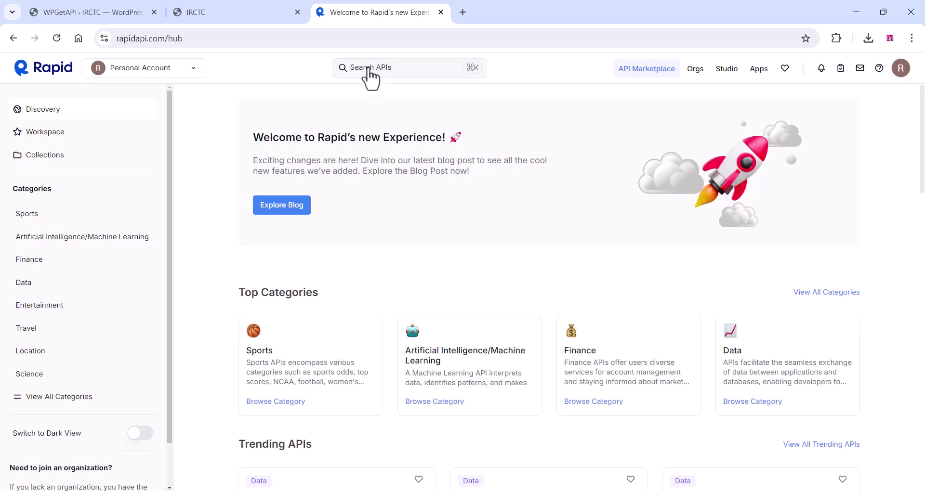
{"action": "left_click", "coordinate": [369, 73]}
{"action": "type", "text": "irctc"}
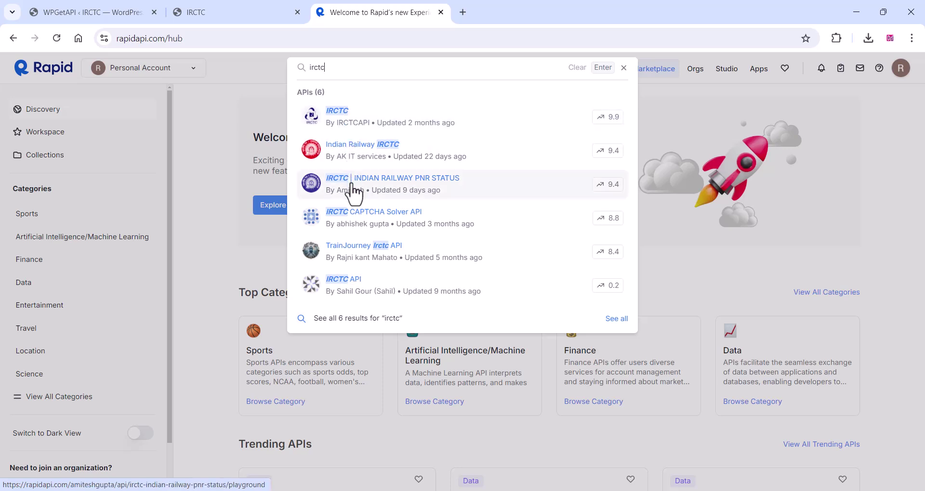
{"action": "left_click", "coordinate": [354, 193]}
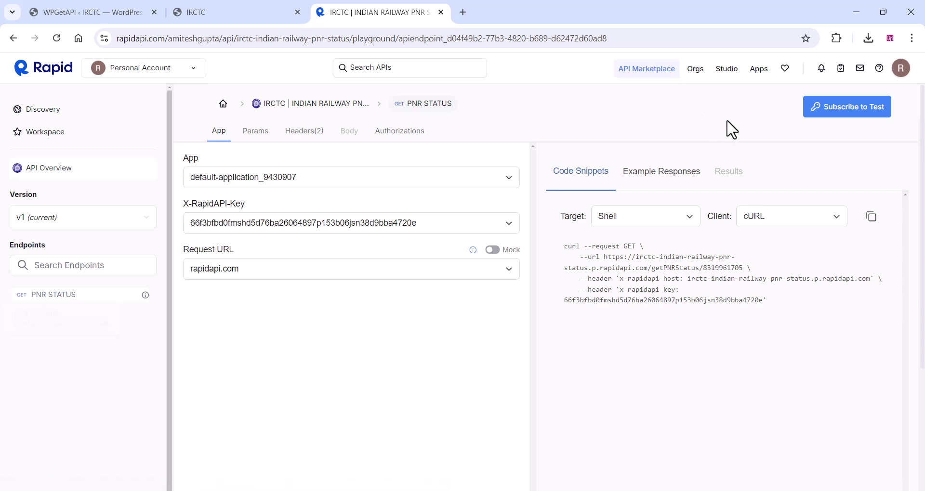
Subscribe to the IRCTC PNR API's free Basic plan and skip the feedback form.
{"action": "left_click", "coordinate": [841, 109]}
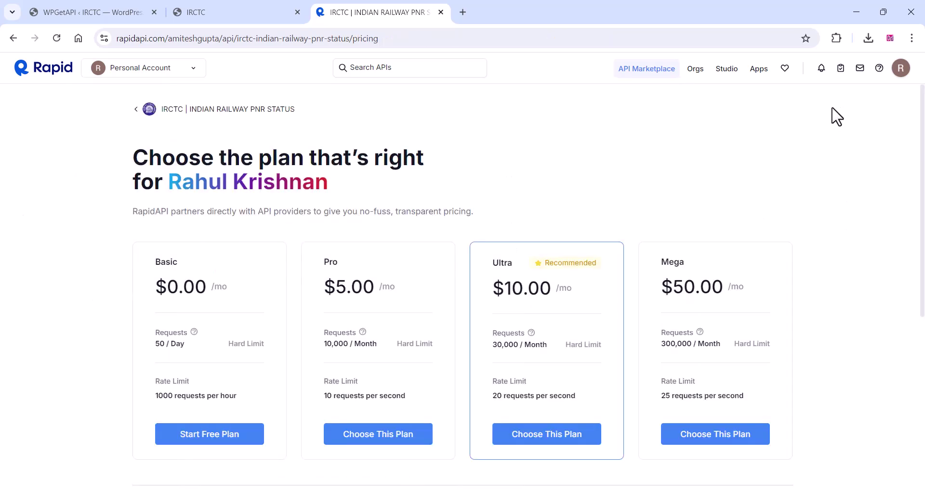
{"action": "scroll", "coordinate": [289, 211], "scroll_direction": "down", "scroll_amount": 3}
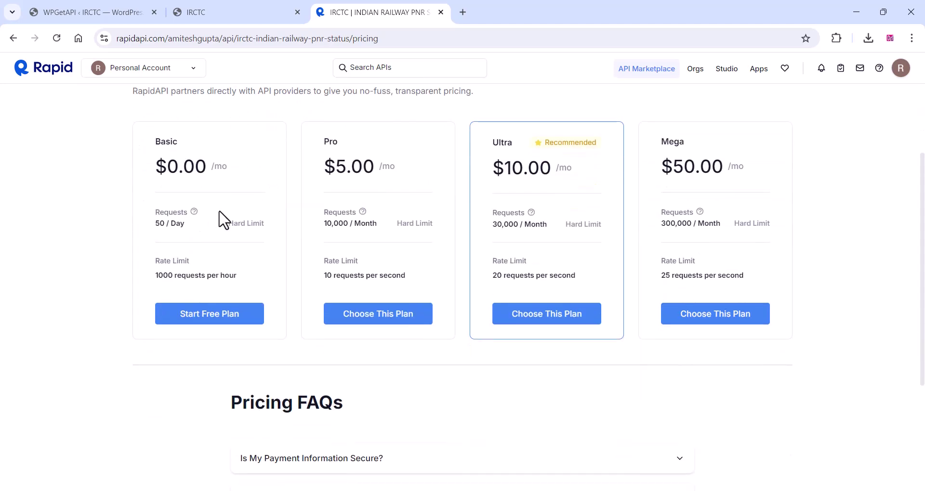
{"action": "left_click", "coordinate": [197, 313]}
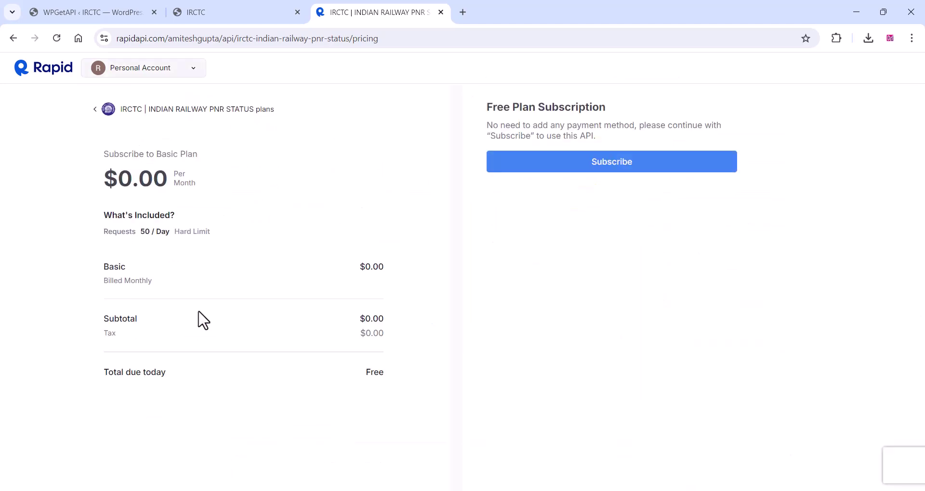
{"action": "left_click", "coordinate": [598, 164]}
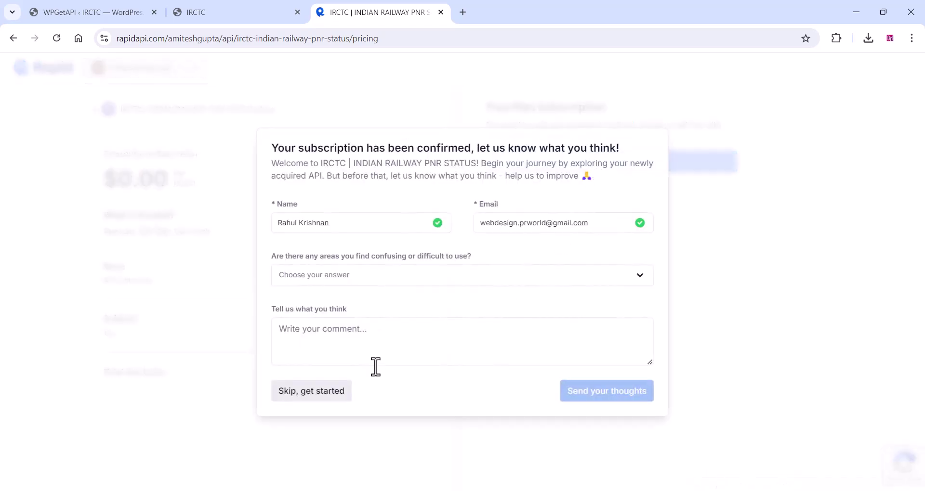
{"action": "left_click", "coordinate": [314, 403]}
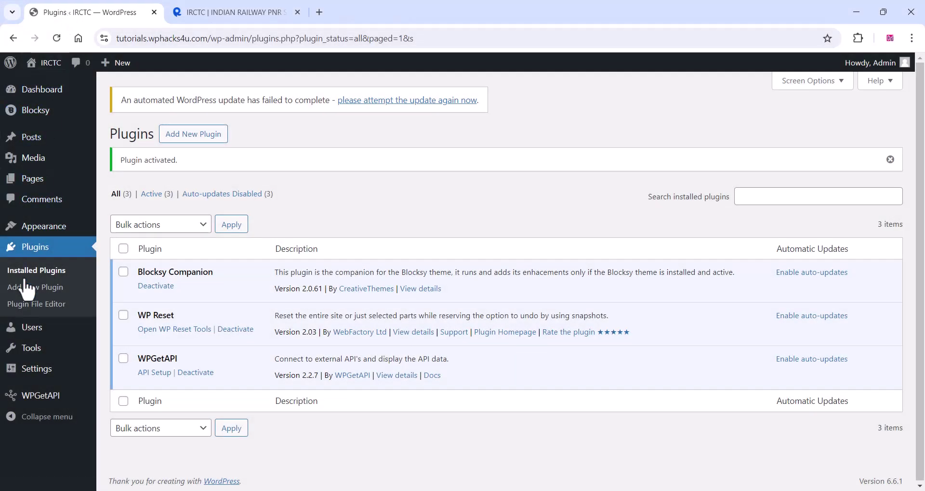
In WPGetAPI Setup, name the new API 'Pnr Status' with unique ID pnr_status.
{"action": "mouse_move", "coordinate": [54, 397]}
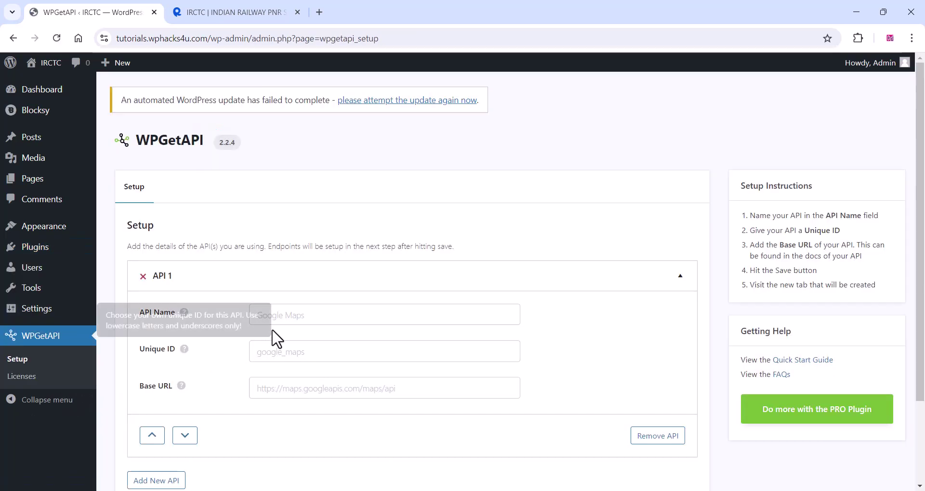
{"action": "left_click", "coordinate": [268, 316]}
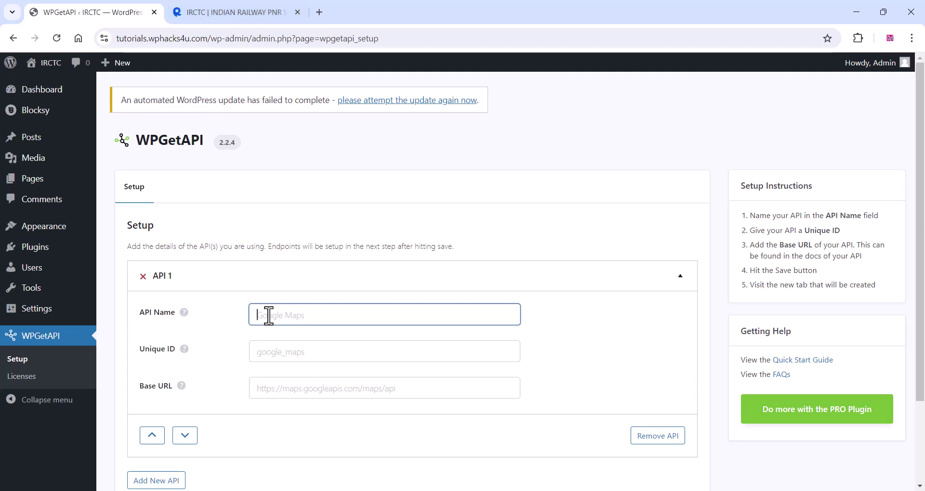
{"action": "key", "text": "Caps_Lock"}
{"action": "type", "text": "Pnr S"}
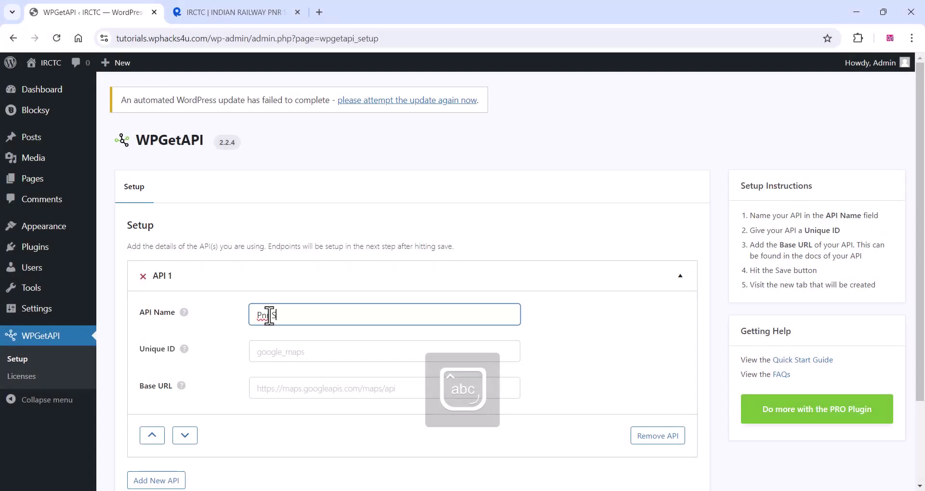
{"action": "type", "text": "tatus"}
{"action": "left_click", "coordinate": [266, 359]}
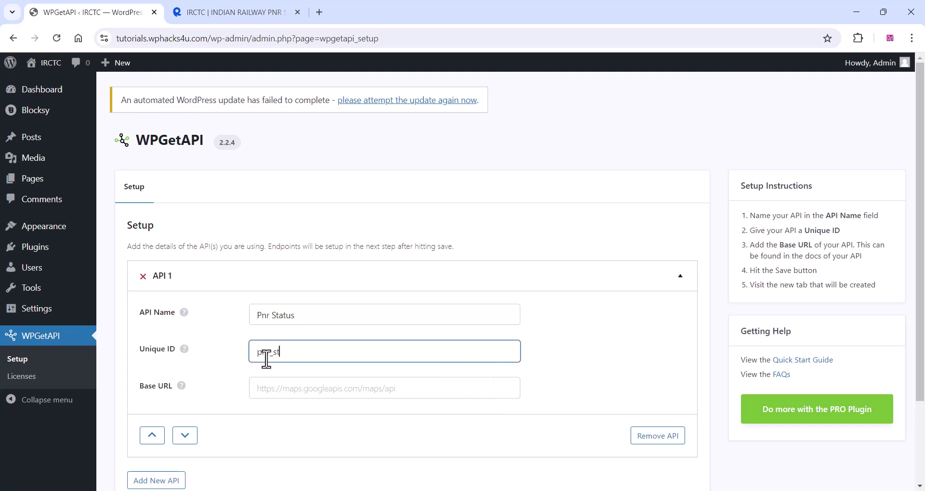
{"action": "left_click", "coordinate": [261, 385]}
{"action": "type", "text": "https://"}
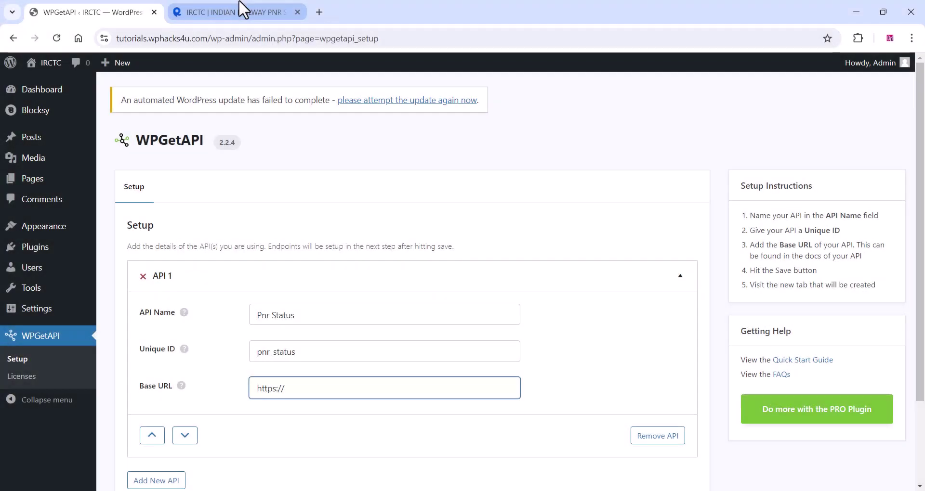
{"action": "left_click", "coordinate": [243, 11]}
{"action": "left_click_drag", "start_coordinate": [591, 279], "coordinate": [793, 285]}
{"action": "key", "text": "ctrl+c"}
{"action": "right_click", "coordinate": [772, 288]}
{"action": "left_click", "coordinate": [626, 295]}
{"action": "left_click", "coordinate": [92, 10]}
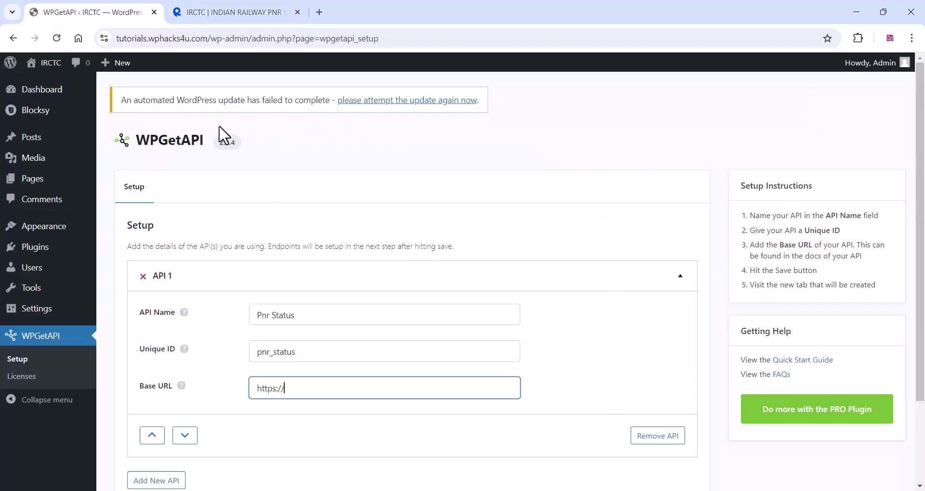
{"action": "right_click", "coordinate": [296, 388]}
{"action": "left_click", "coordinate": [346, 257]}
{"action": "scroll", "coordinate": [313, 318], "scroll_direction": "down", "scroll_amount": 2}
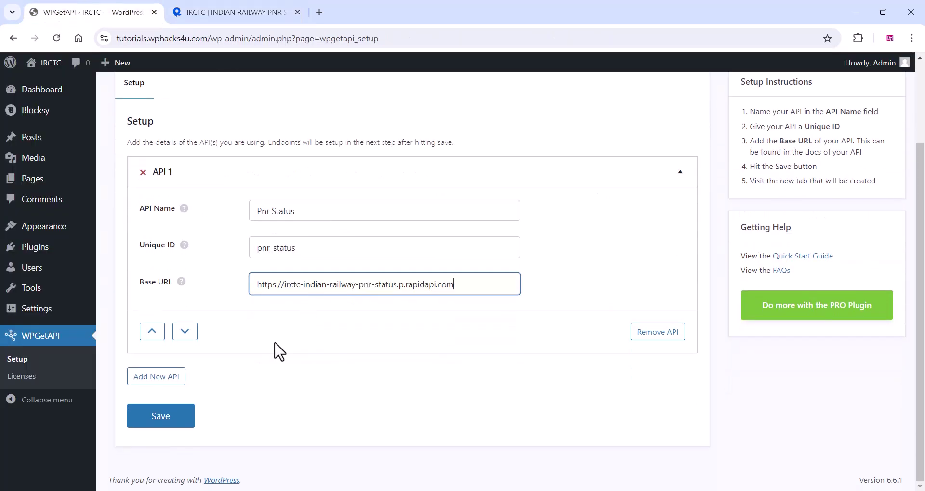
{"action": "left_click", "coordinate": [181, 426]}
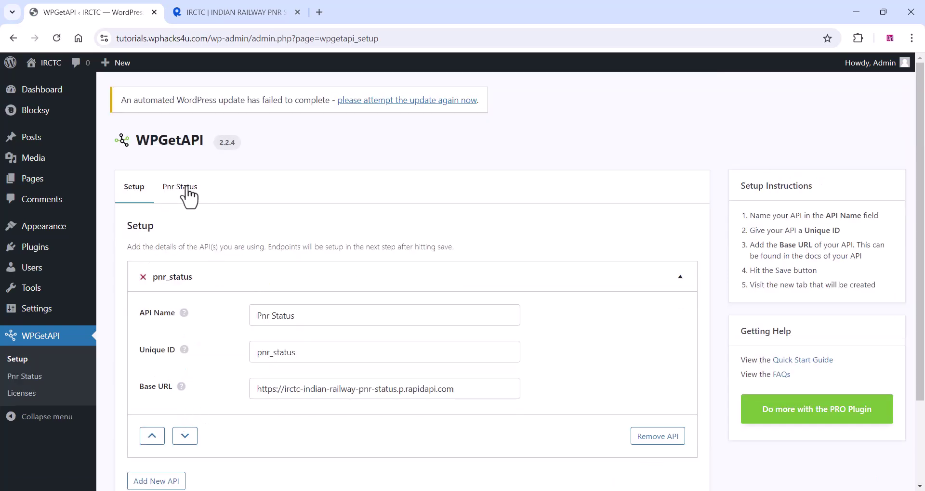
Give the Pnr Status endpoint the unique ID pnr_status_endpoint.
{"action": "left_click", "coordinate": [187, 190]}
{"action": "scroll", "coordinate": [166, 250], "scroll_direction": "down", "scroll_amount": 3}
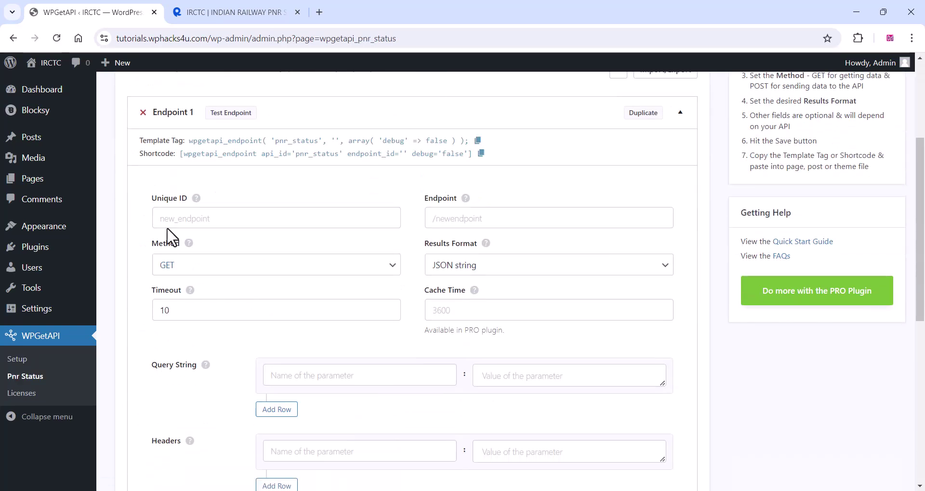
{"action": "double_click", "coordinate": [297, 156]}
{"action": "right_click", "coordinate": [330, 155]}
{"action": "left_click", "coordinate": [347, 168]}
{"action": "right_click", "coordinate": [168, 220]}
{"action": "left_click", "coordinate": [187, 339]}
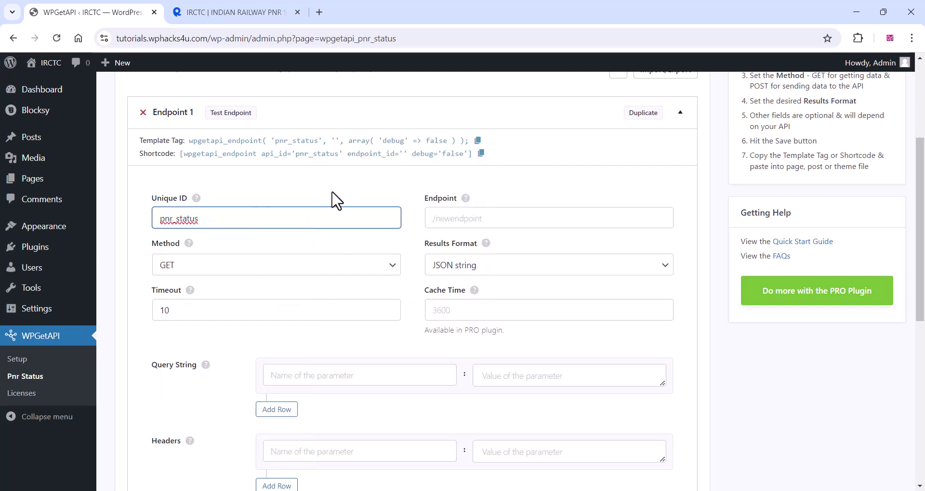
{"action": "left_click_drag", "start_coordinate": [348, 154], "coordinate": [383, 155]}
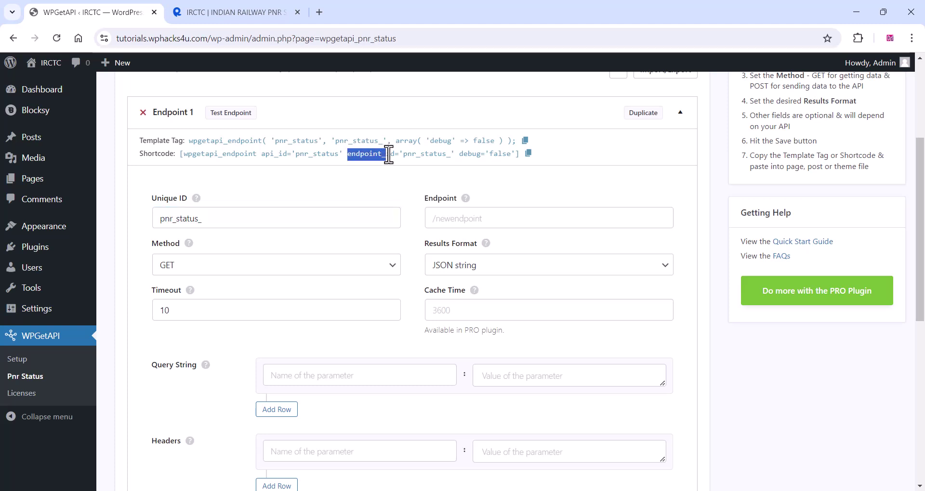
{"action": "right_click", "coordinate": [376, 162]}
{"action": "left_click", "coordinate": [391, 169]}
{"action": "right_click", "coordinate": [209, 220]}
{"action": "left_click", "coordinate": [226, 323]}
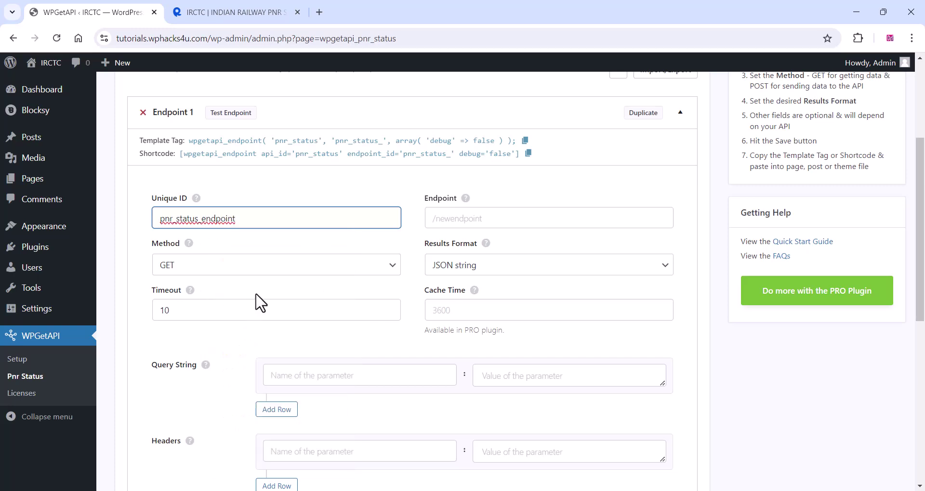
Set the endpoint path to /getPNRStatus, copied from the RapidAPI request snippet.
{"action": "left_click", "coordinate": [227, 11]}
{"action": "left_click", "coordinate": [634, 245]}
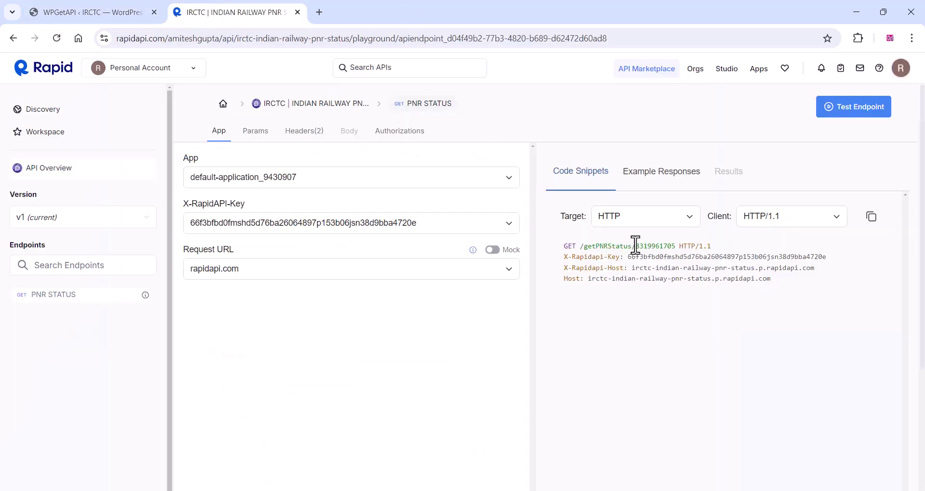
{"action": "left_click_drag", "start_coordinate": [633, 246], "coordinate": [581, 248]}
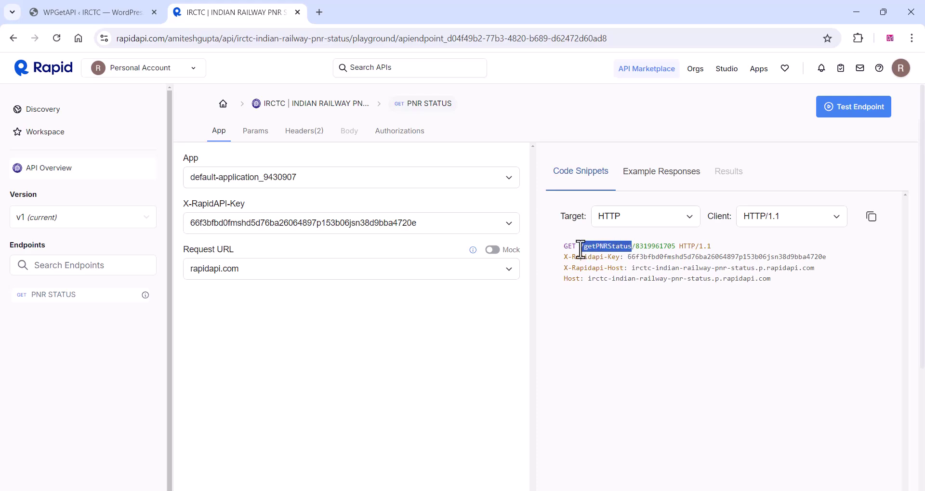
{"action": "right_click", "coordinate": [592, 244]}
{"action": "left_click", "coordinate": [600, 254]}
{"action": "left_click", "coordinate": [72, 10]}
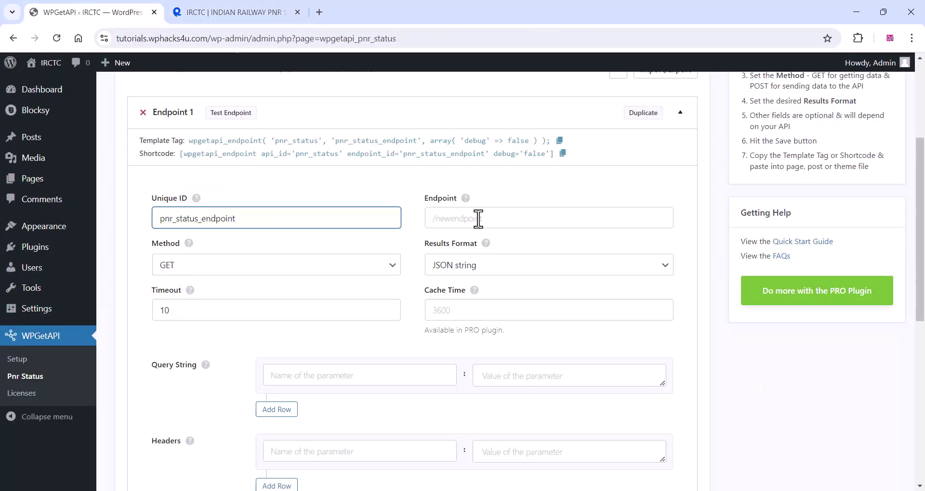
{"action": "right_click", "coordinate": [458, 219]}
{"action": "left_click", "coordinate": [480, 336]}
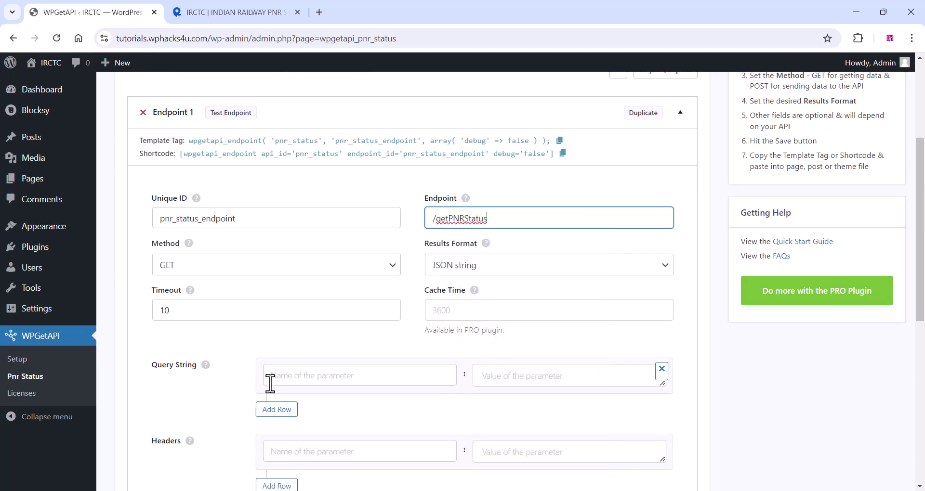
Add an X-Rapidapi-Key request header holding the RapidAPI key.
{"action": "scroll", "coordinate": [341, 353], "scroll_direction": "down", "scroll_amount": 2}
{"action": "left_click", "coordinate": [296, 336]}
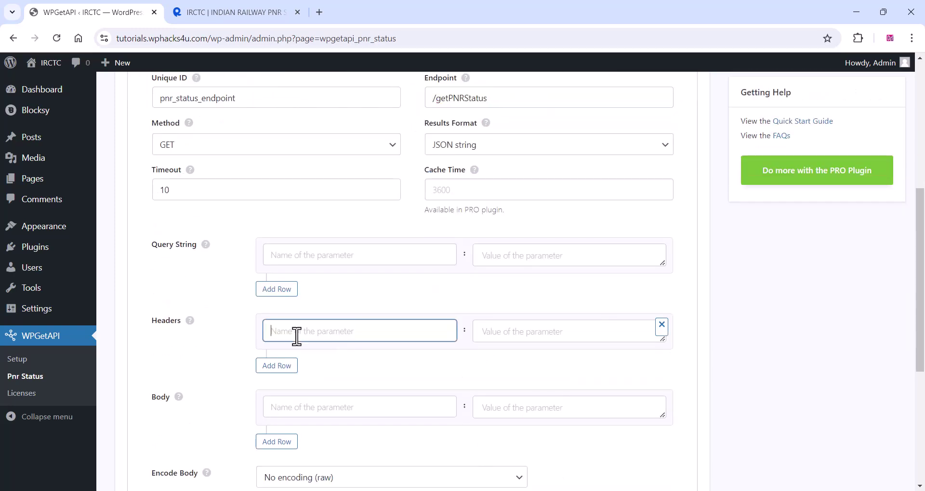
{"action": "left_click", "coordinate": [257, 6]}
{"action": "left_click_drag", "start_coordinate": [621, 257], "coordinate": [563, 258]}
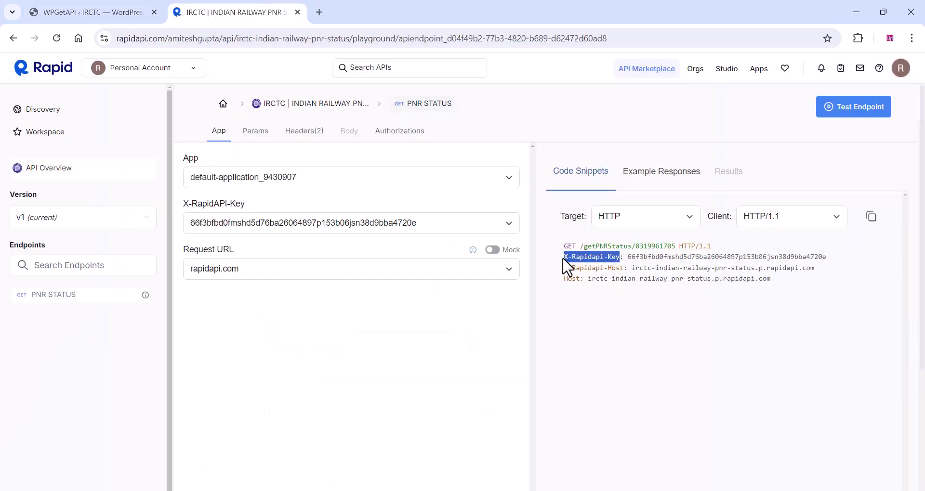
{"action": "right_click", "coordinate": [565, 258]}
{"action": "left_click", "coordinate": [580, 273]}
{"action": "left_click", "coordinate": [74, 12]}
{"action": "right_click", "coordinate": [289, 332]}
{"action": "left_click", "coordinate": [334, 200]}
{"action": "left_click", "coordinate": [242, 8]}
{"action": "left_click_drag", "start_coordinate": [627, 257], "coordinate": [830, 257]}
{"action": "right_click", "coordinate": [797, 260]}
{"action": "left_click", "coordinate": [511, 266]}
{"action": "left_click", "coordinate": [86, 12]}
{"action": "right_click", "coordinate": [487, 334]}
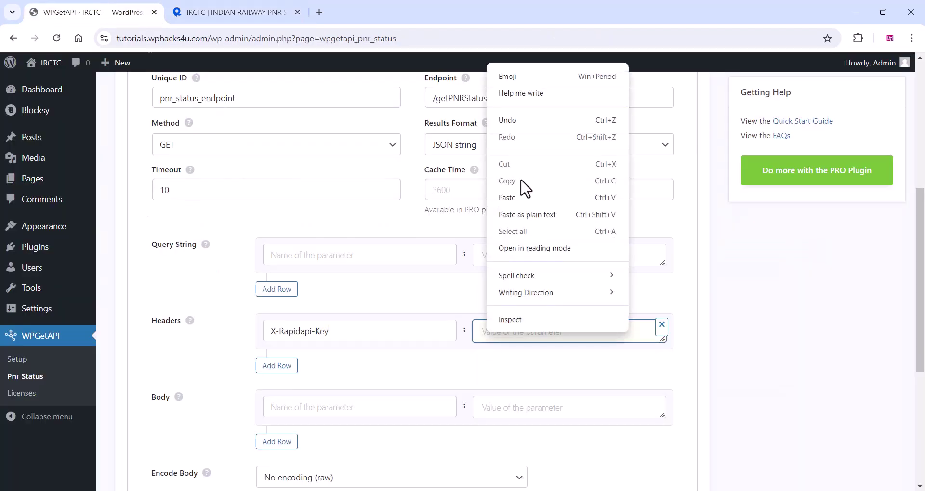
{"action": "left_click", "coordinate": [520, 195]}
Add a second header, X-Rapidapi-Host, with the RapidAPI host value.
{"action": "left_click", "coordinate": [285, 366]}
{"action": "left_click", "coordinate": [229, 7]}
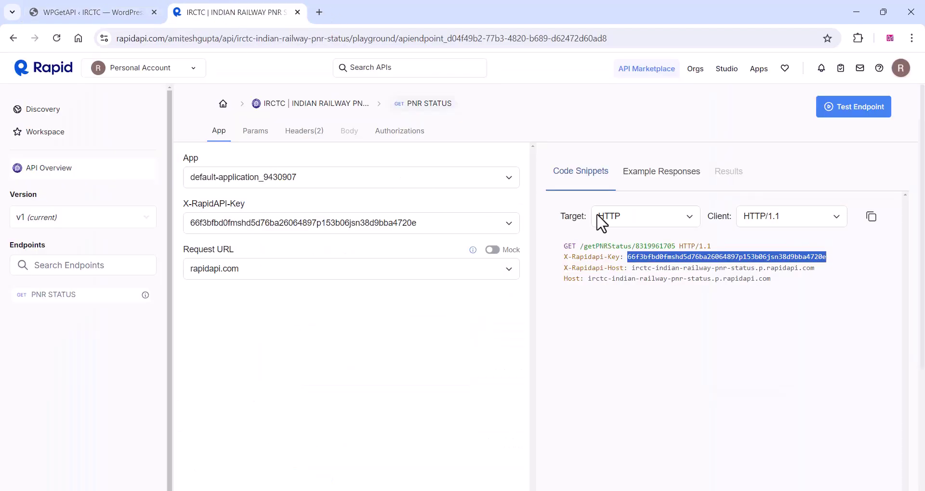
{"action": "left_click_drag", "start_coordinate": [625, 267], "coordinate": [575, 267]}
{"action": "right_click", "coordinate": [574, 268]}
{"action": "left_click", "coordinate": [590, 283]}
{"action": "left_click", "coordinate": [49, 13]}
{"action": "left_click", "coordinate": [281, 367]}
{"action": "right_click", "coordinate": [281, 373]}
{"action": "left_click", "coordinate": [320, 239]}
{"action": "left_click", "coordinate": [261, 11]}
{"action": "left_click_drag", "start_coordinate": [634, 268], "coordinate": [824, 272]}
{"action": "right_click", "coordinate": [801, 270]}
{"action": "left_click", "coordinate": [774, 284]}
{"action": "left_click", "coordinate": [91, 12]}
{"action": "left_click", "coordinate": [495, 368]}
{"action": "right_click", "coordinate": [495, 367]}
{"action": "left_click", "coordinate": [519, 236]}
Save the pnr_status_endpoint endpoint settings.
{"action": "scroll", "coordinate": [310, 321], "scroll_direction": "down", "scroll_amount": 6}
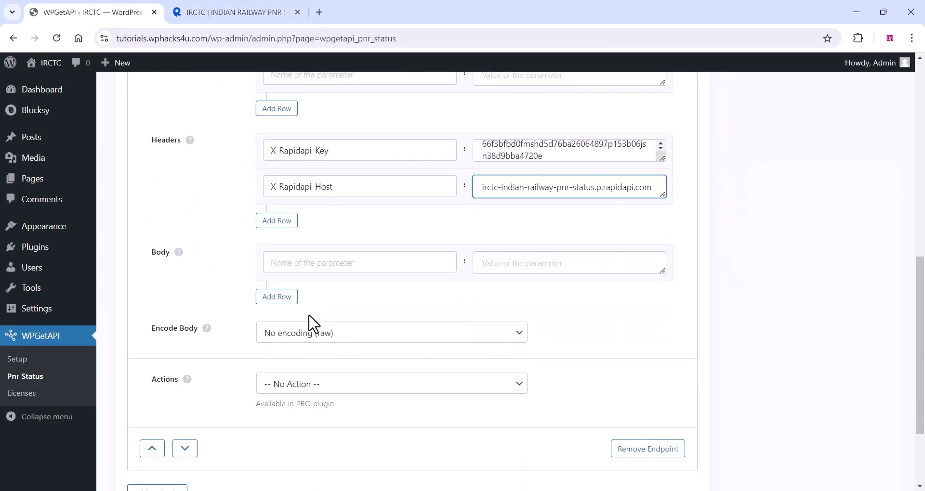
{"action": "left_click", "coordinate": [192, 426]}
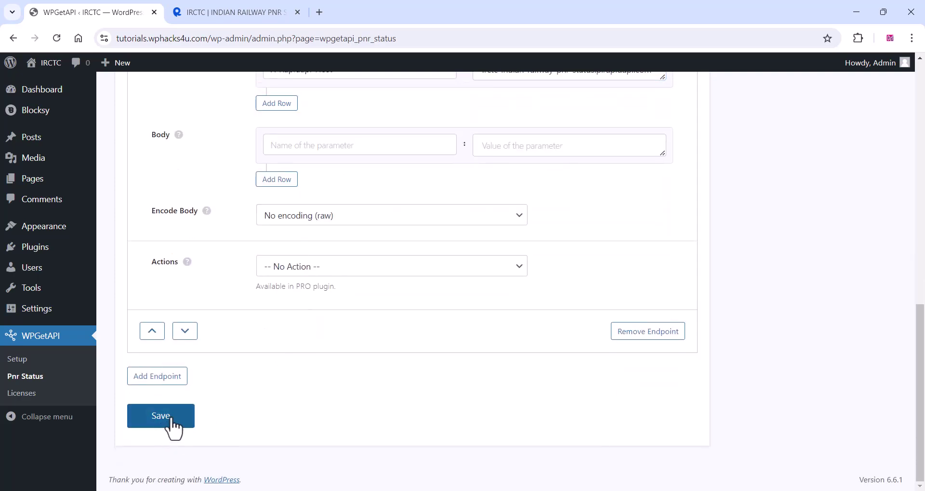
{"action": "scroll", "coordinate": [351, 295], "scroll_direction": "down", "scroll_amount": 2}
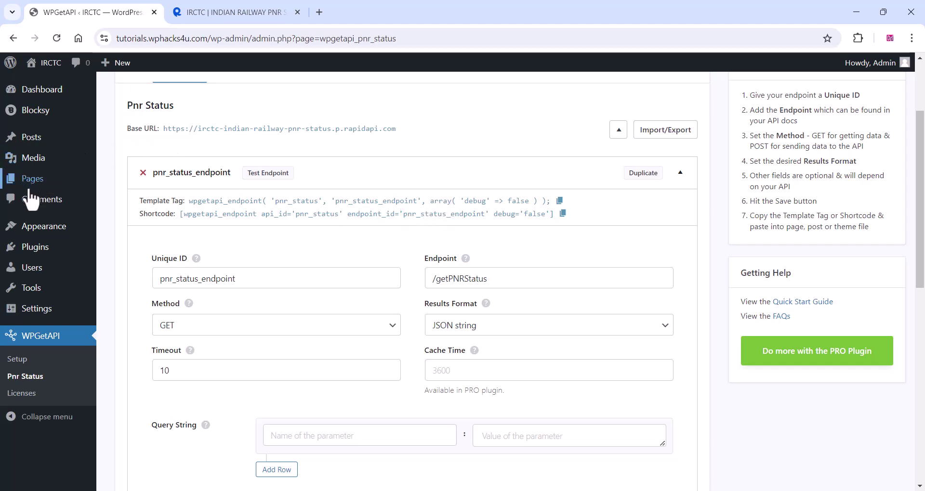
Upload the gravityforms_2.8.15 zip as a new plugin and install Gravity Forms.
{"action": "mouse_move", "coordinate": [42, 253]}
{"action": "left_click", "coordinate": [145, 269]}
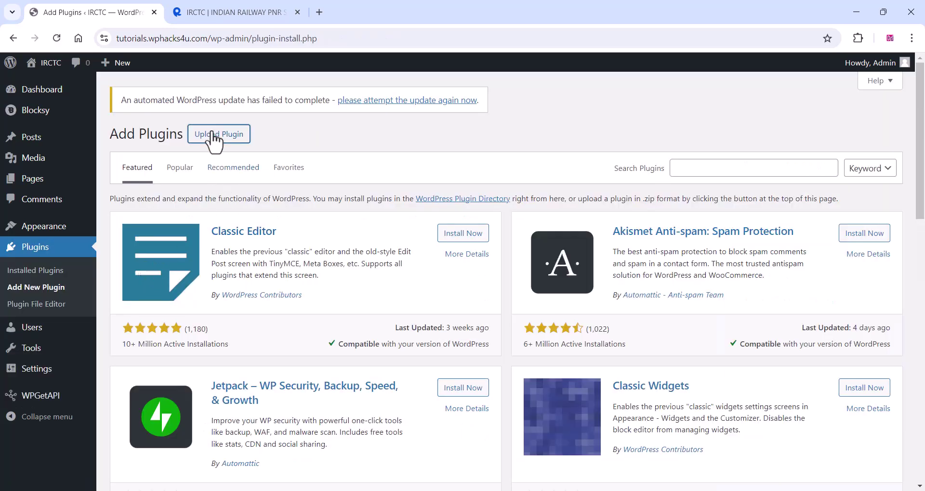
{"action": "left_click", "coordinate": [216, 136]}
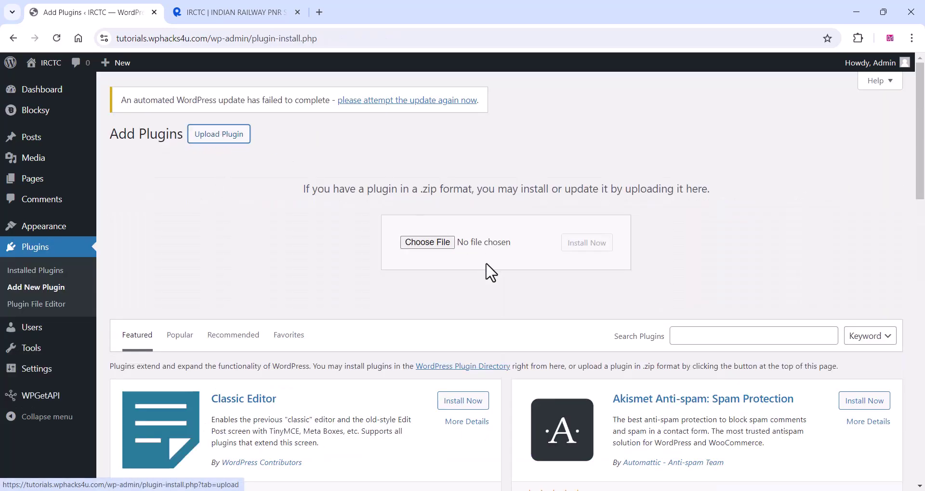
{"action": "left_click", "coordinate": [436, 245]}
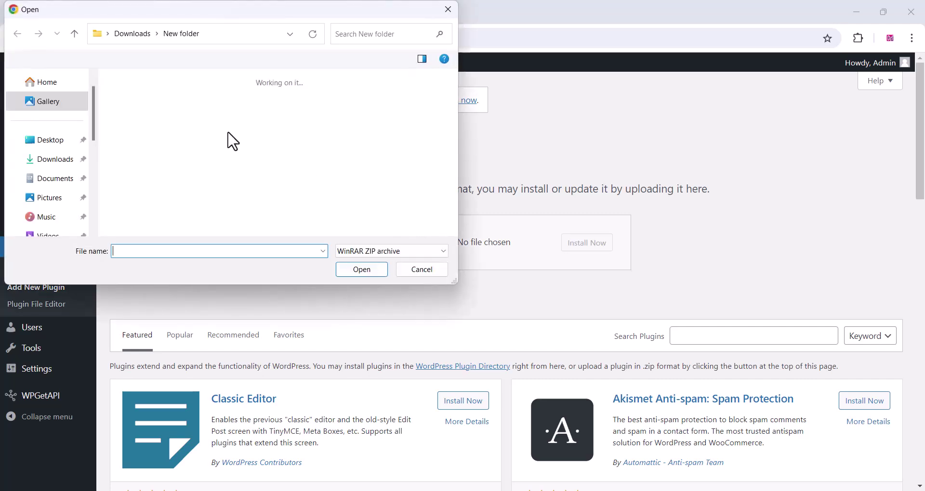
{"action": "left_click", "coordinate": [142, 125]}
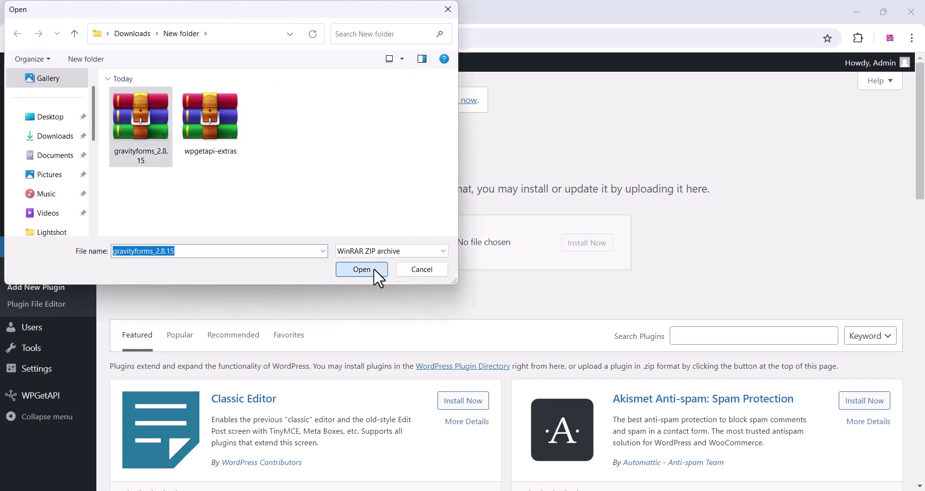
{"action": "left_click", "coordinate": [374, 269]}
{"action": "left_click", "coordinate": [583, 246]}
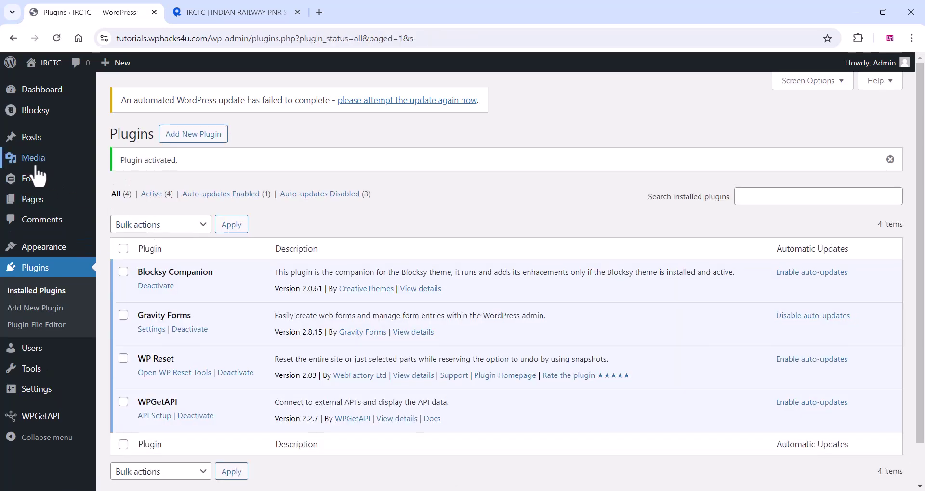
{"action": "mouse_move", "coordinate": [37, 181]}
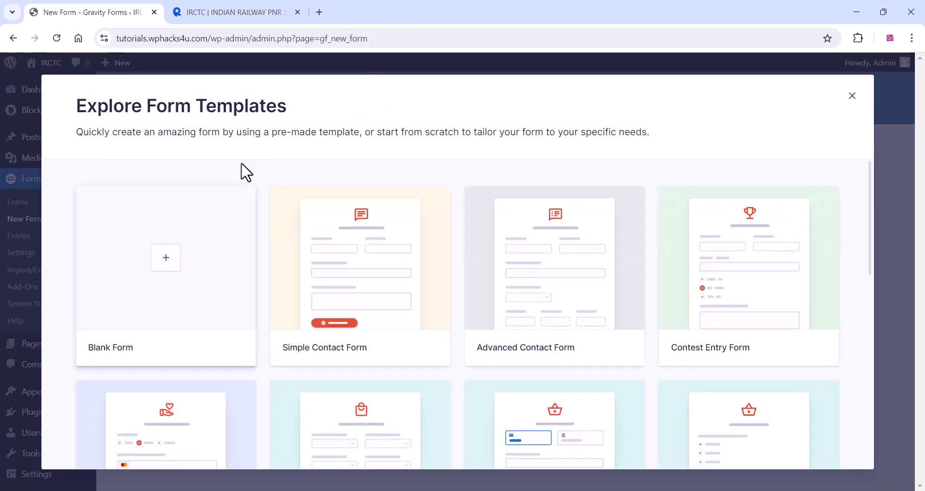
Create a Blank Form titled 'PNR STATUS'.
{"action": "left_click", "coordinate": [175, 265]}
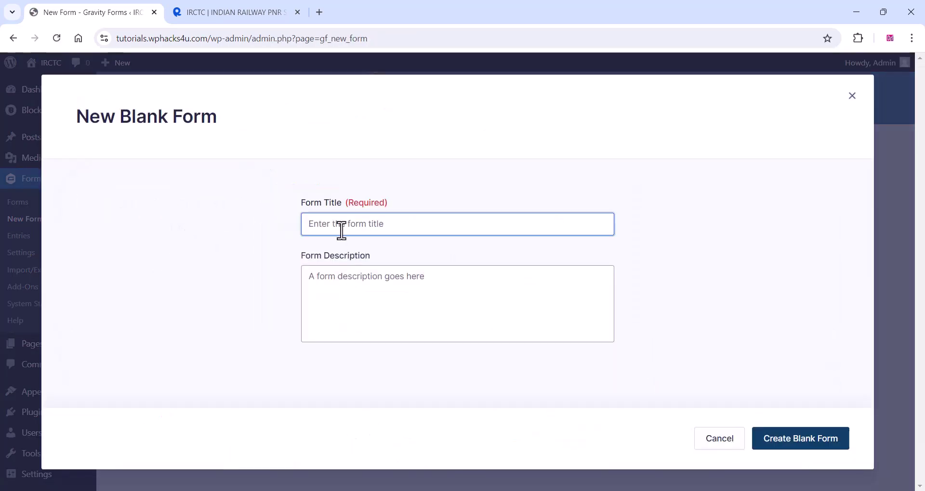
{"action": "type", "text": "Pn"}
{"action": "key", "text": "BackSpace"}
{"action": "key", "text": "BackSpace"}
{"action": "key", "text": "Caps_Lock"}
{"action": "type", "text": "PNR"}
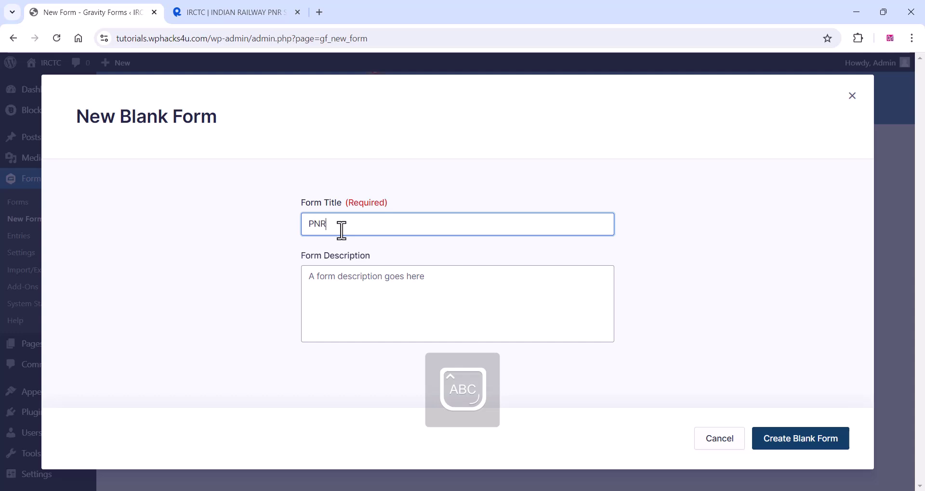
{"action": "type", "text": " STATUS"}
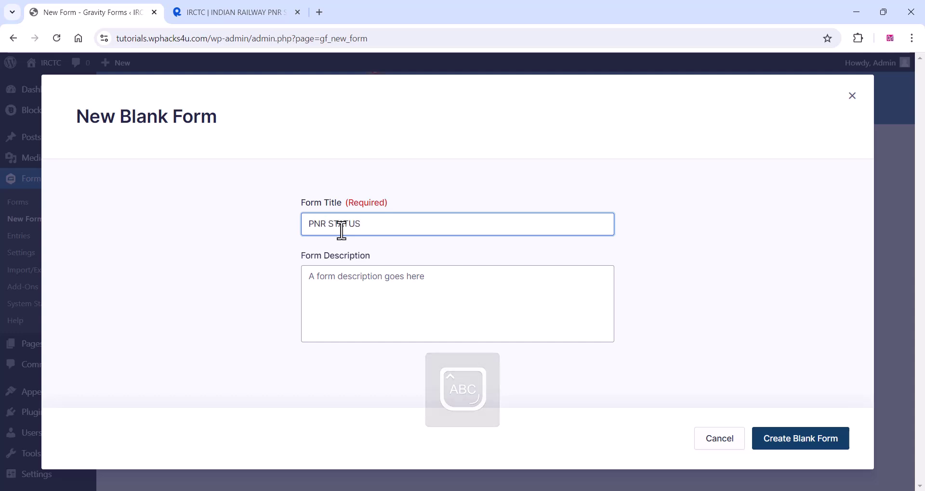
{"action": "left_click", "coordinate": [779, 446]}
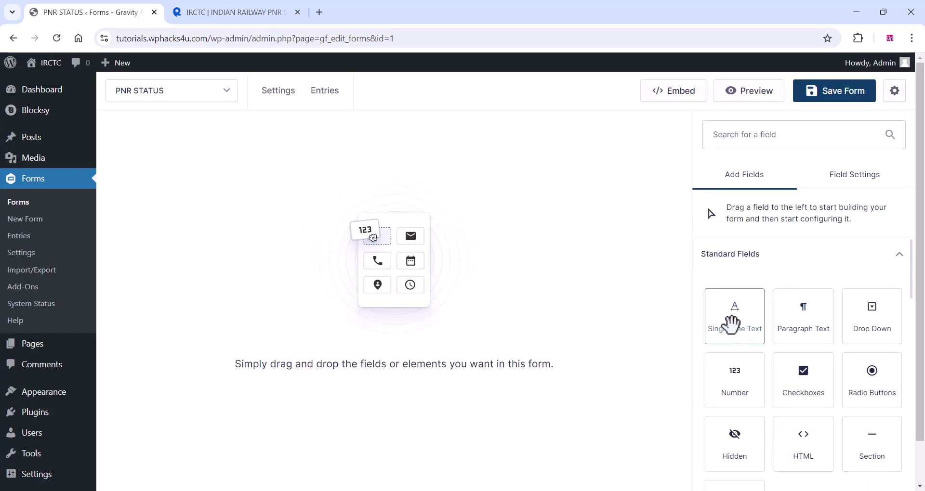
Add a Single Line Text field labelled 'ENTER PNR NUMBER' and save the form.
{"action": "left_click_drag", "start_coordinate": [731, 322], "coordinate": [349, 218]}
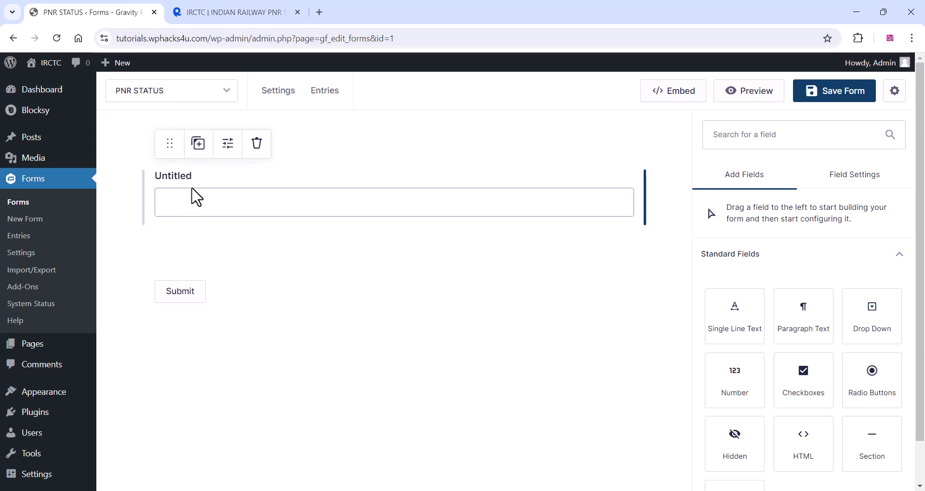
{"action": "left_click", "coordinate": [178, 186]}
{"action": "left_click_drag", "start_coordinate": [774, 313], "coordinate": [667, 325]}
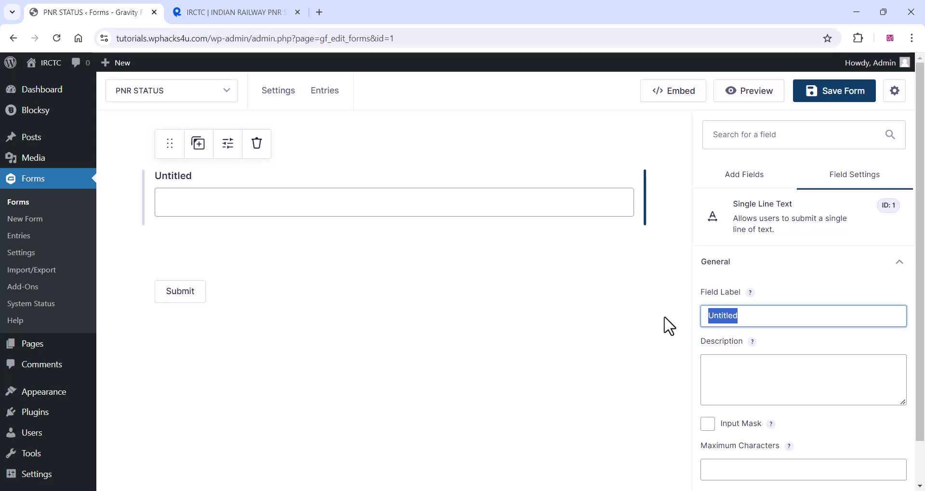
{"action": "type", "text": "ENTER PNR NUMBER"}
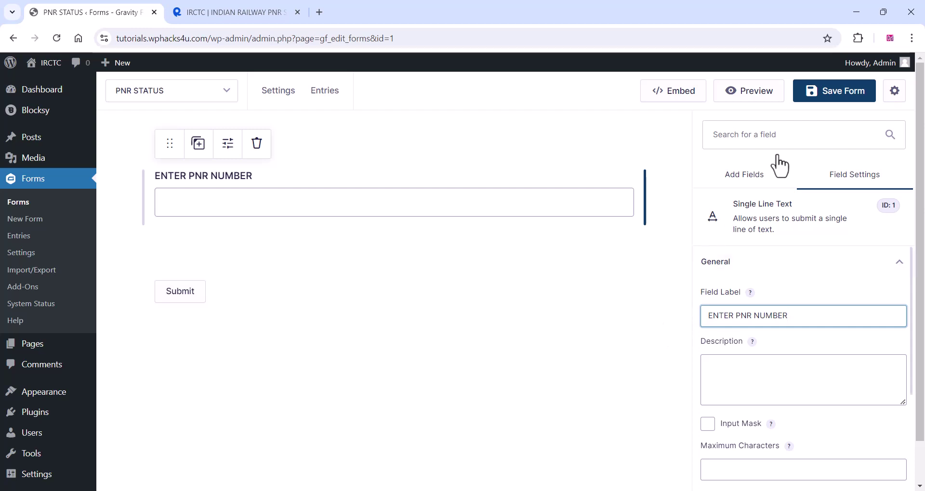
{"action": "left_click", "coordinate": [831, 96]}
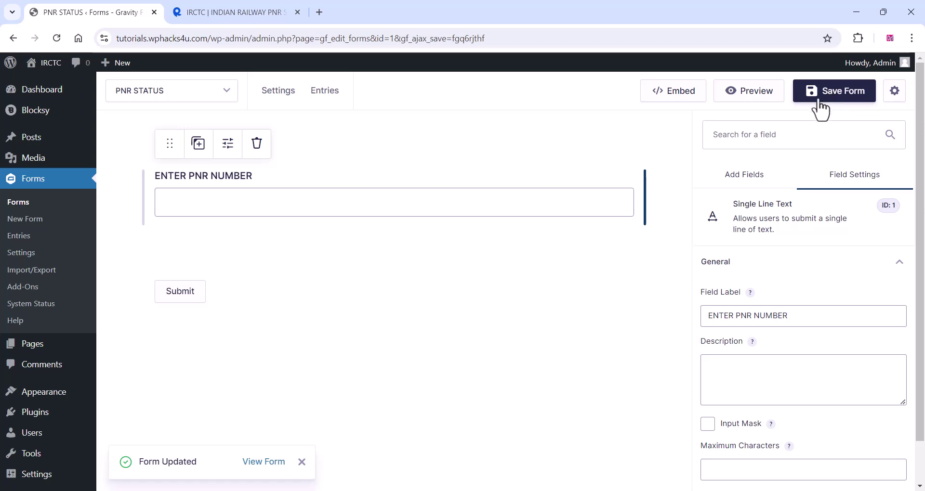
Embed the form in a new 'PNR STATUS' page, publish it and view it live.
{"action": "left_click", "coordinate": [667, 99]}
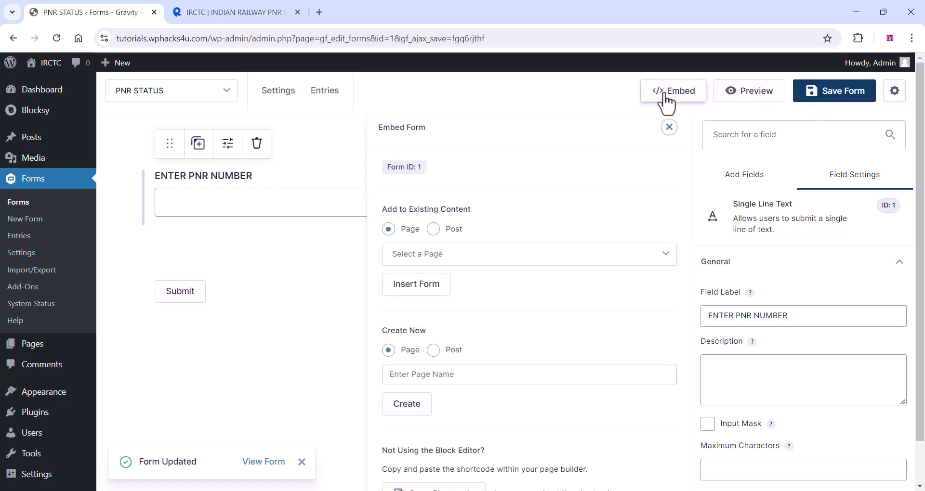
{"action": "left_click", "coordinate": [404, 381]}
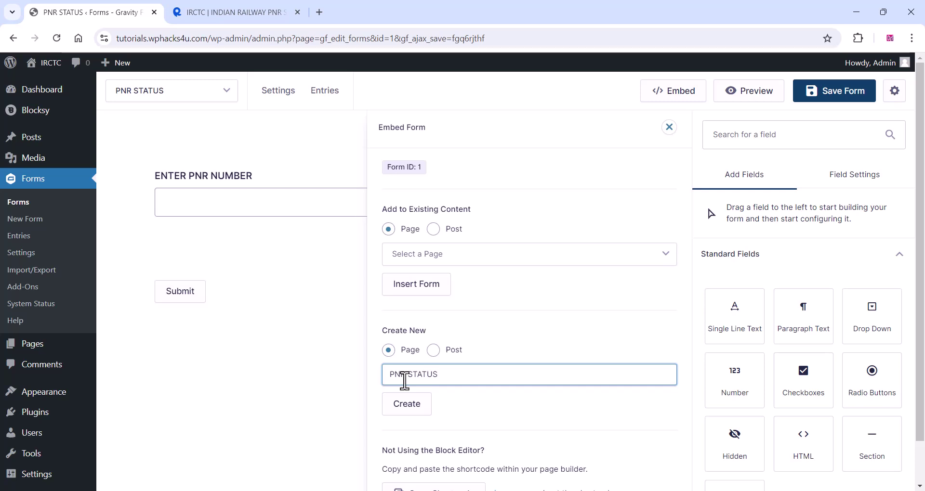
{"action": "left_click", "coordinate": [404, 407]}
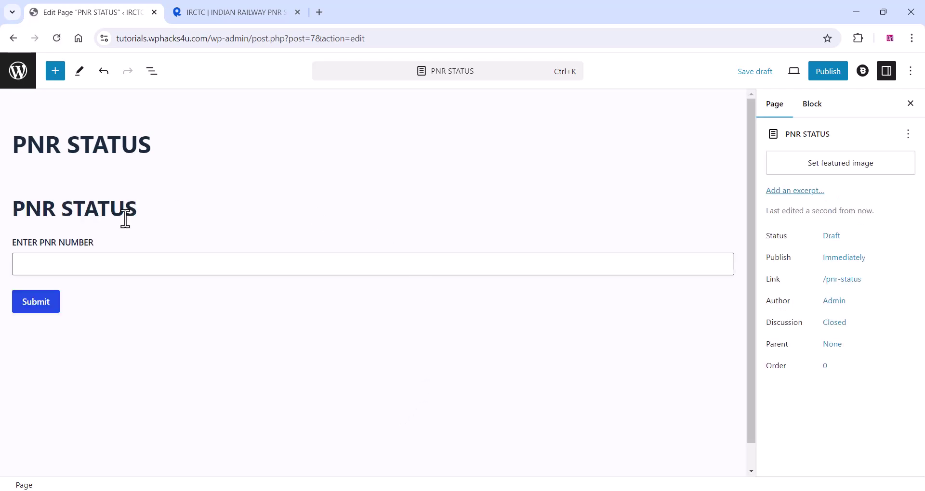
{"action": "left_click", "coordinate": [833, 75]}
{"action": "left_click", "coordinate": [832, 72]}
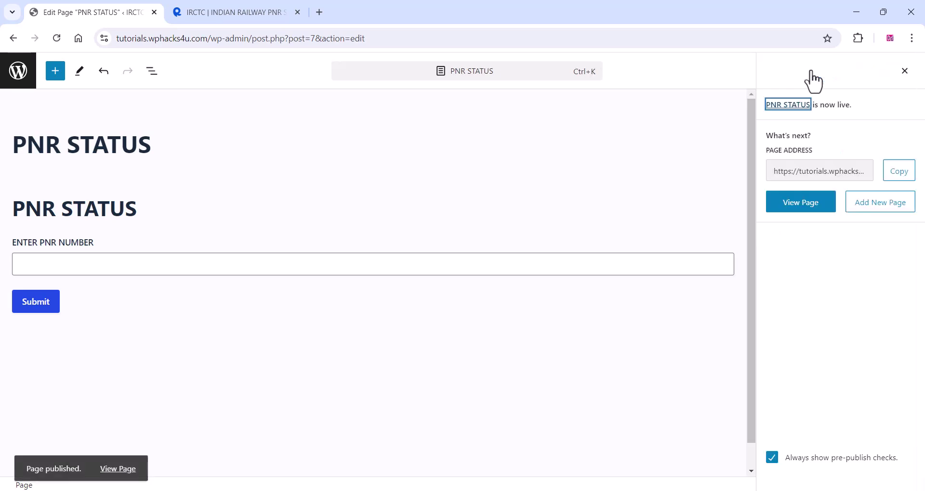
{"action": "left_click", "coordinate": [120, 468]}
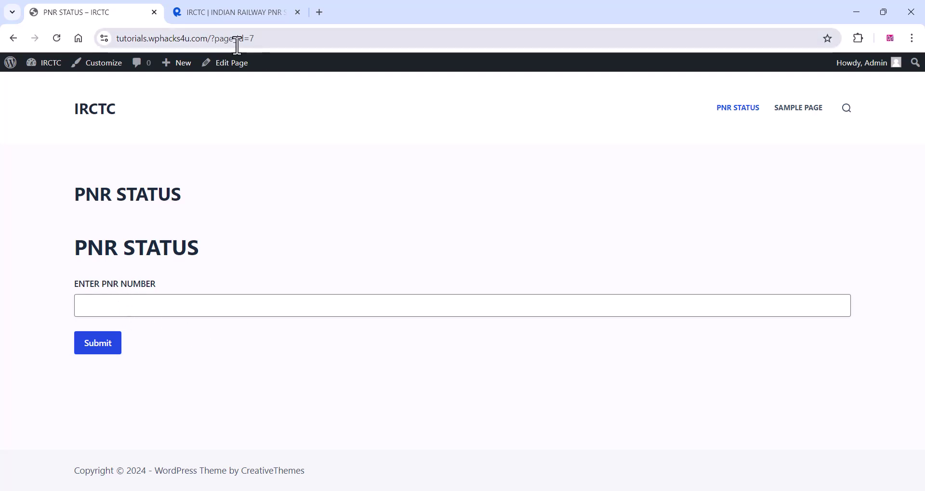
Check the Gravity Forms list to confirm the PNR STATUS form has ID 1.
{"action": "mouse_move", "coordinate": [42, 68]}
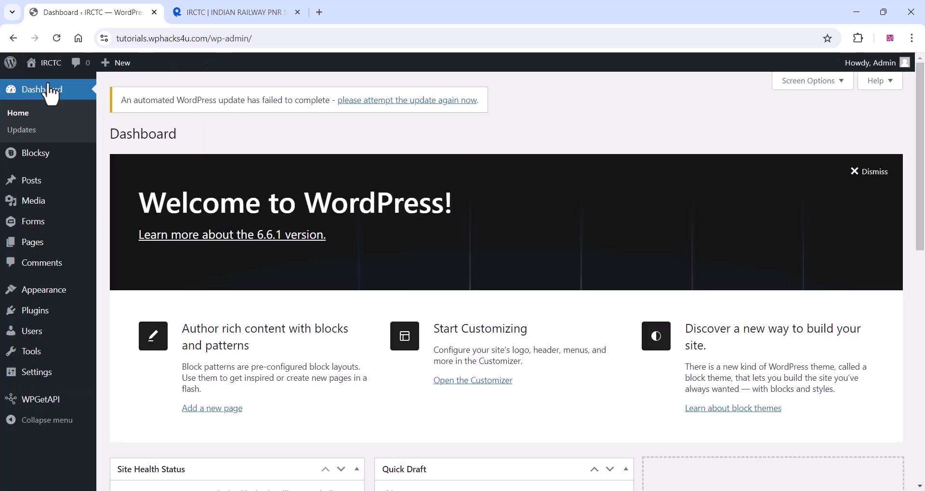
{"action": "mouse_move", "coordinate": [42, 332]}
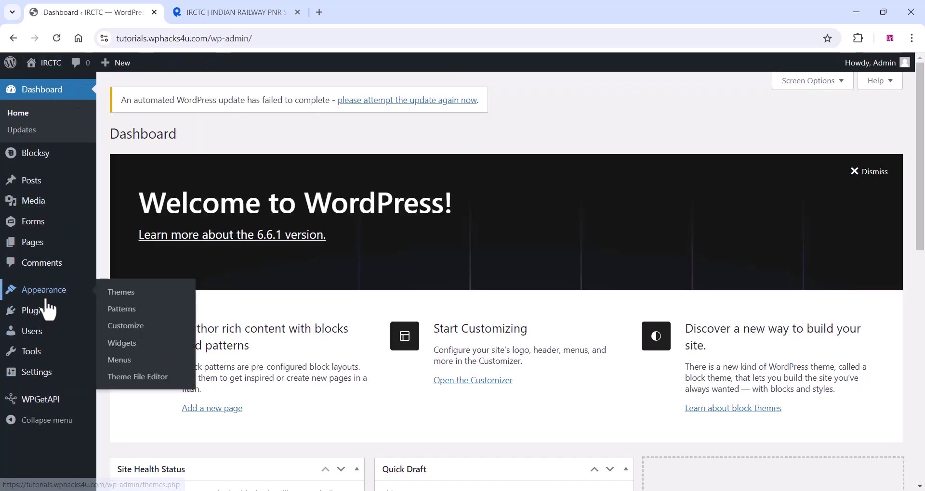
{"action": "mouse_move", "coordinate": [33, 224]}
{"action": "left_click", "coordinate": [126, 224]}
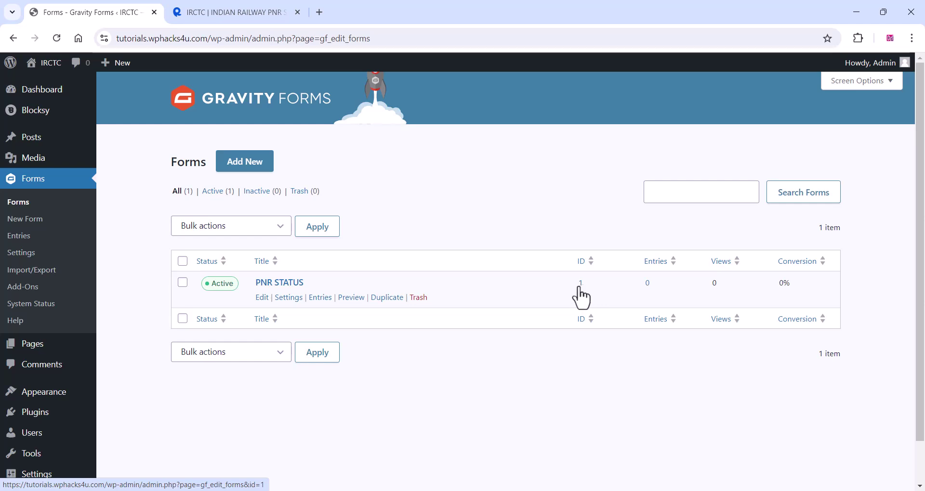
Place the caret at the end of the Pnr Status endpoint path /getPNRStatus.
{"action": "scroll", "coordinate": [70, 340], "scroll_direction": "down", "scroll_amount": 1}
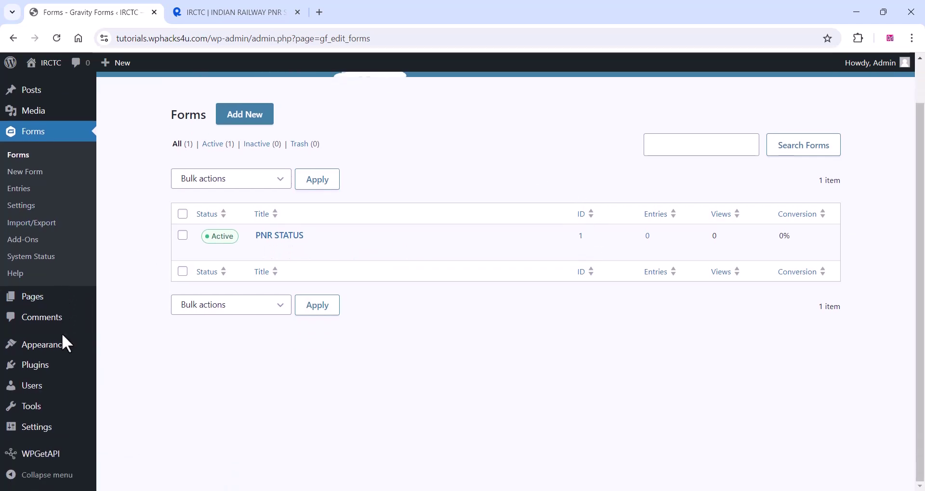
{"action": "mouse_move", "coordinate": [57, 460]}
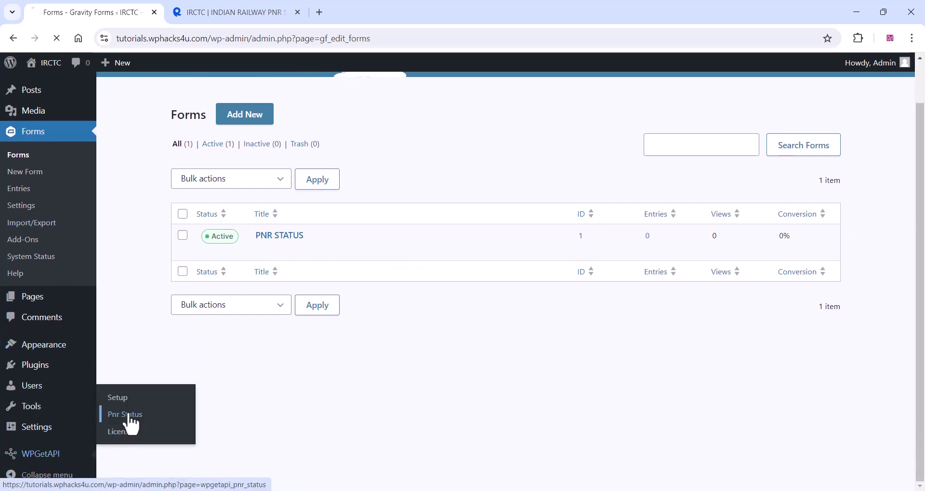
{"action": "left_click", "coordinate": [506, 403]}
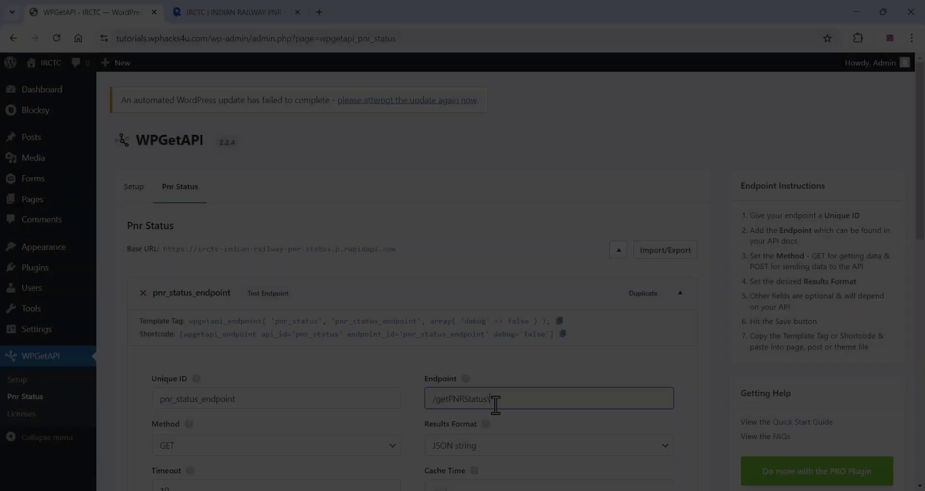
Append \(system:post:input_1) to the /getPNRStatus endpoint path.
{"action": "type", "text": "\\"}
{"action": "right_click", "coordinate": [497, 403]}
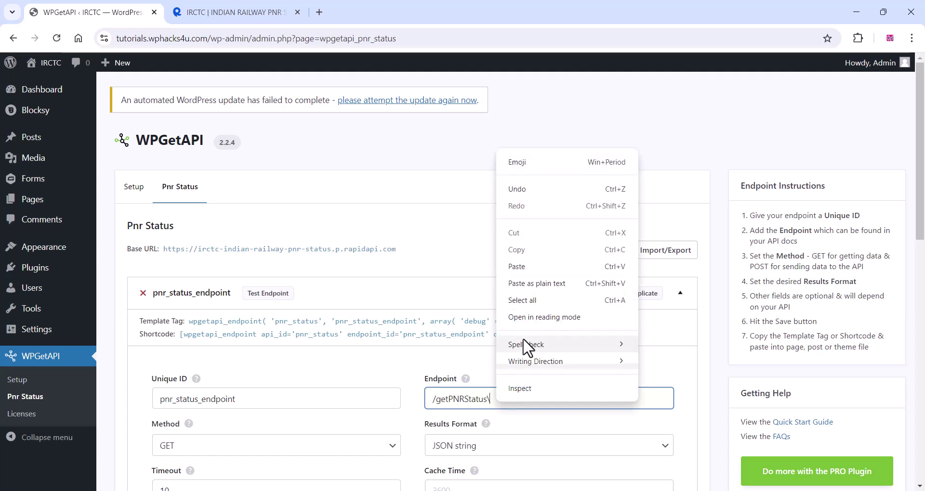
{"action": "left_click", "coordinate": [526, 267]}
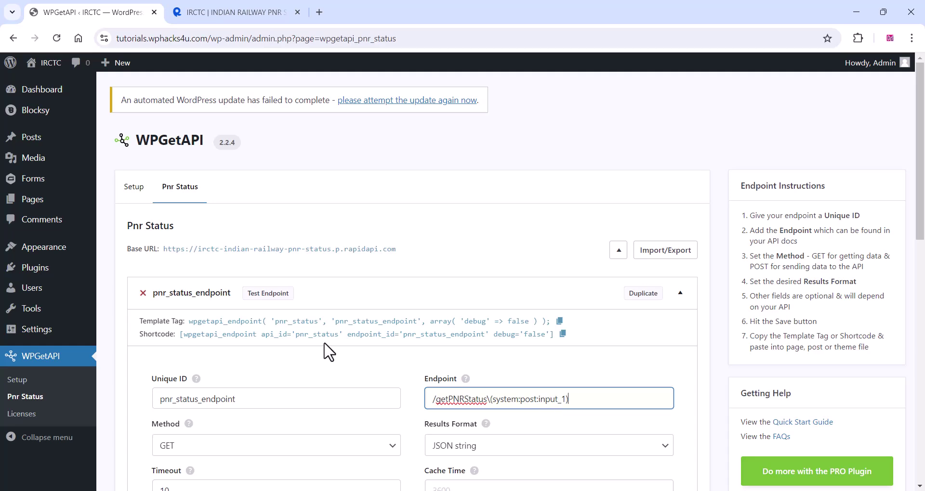
Save the endpoint settings and copy the pnr_status endpoint shortcode.
{"action": "scroll", "coordinate": [295, 337], "scroll_direction": "down", "scroll_amount": 4}
{"action": "scroll", "coordinate": [299, 346], "scroll_direction": "down", "scroll_amount": 9}
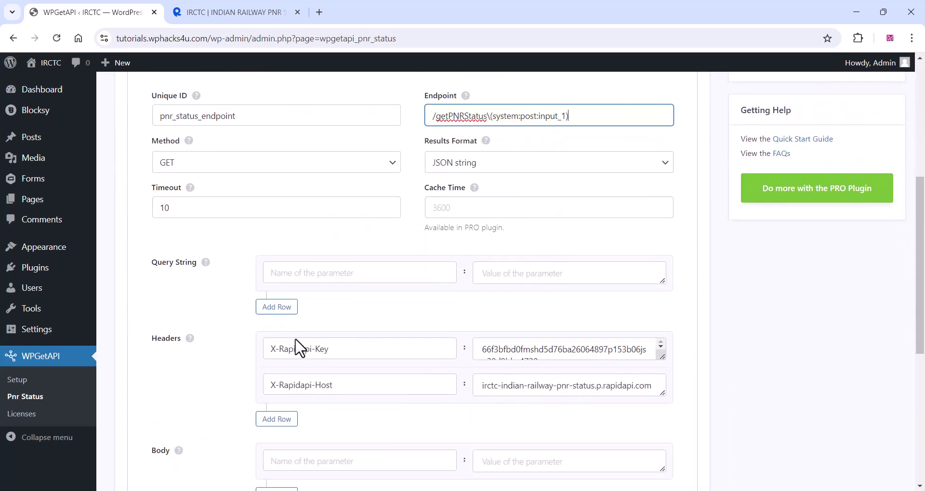
{"action": "left_click", "coordinate": [154, 421]}
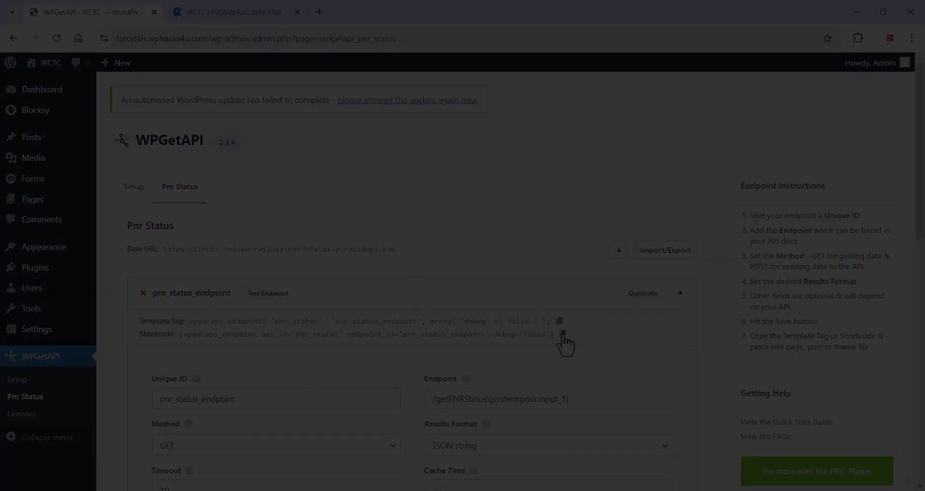
{"action": "left_click", "coordinate": [562, 335]}
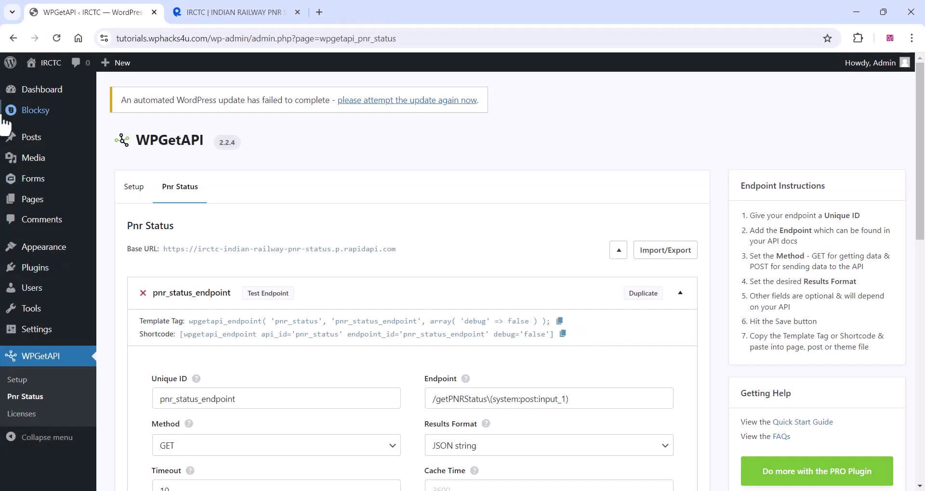
{"action": "mouse_move", "coordinate": [56, 184]}
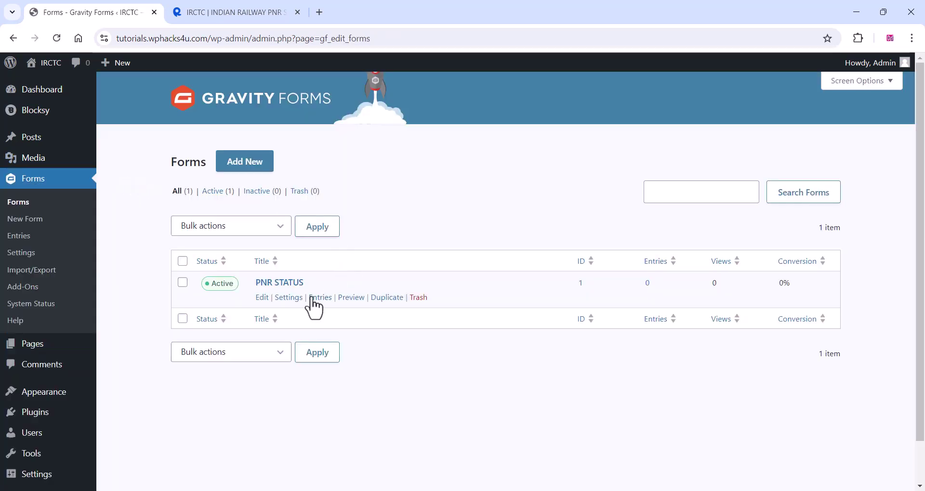
Open the PNR STATUS form's Default Confirmation for editing.
{"action": "left_click", "coordinate": [288, 299]}
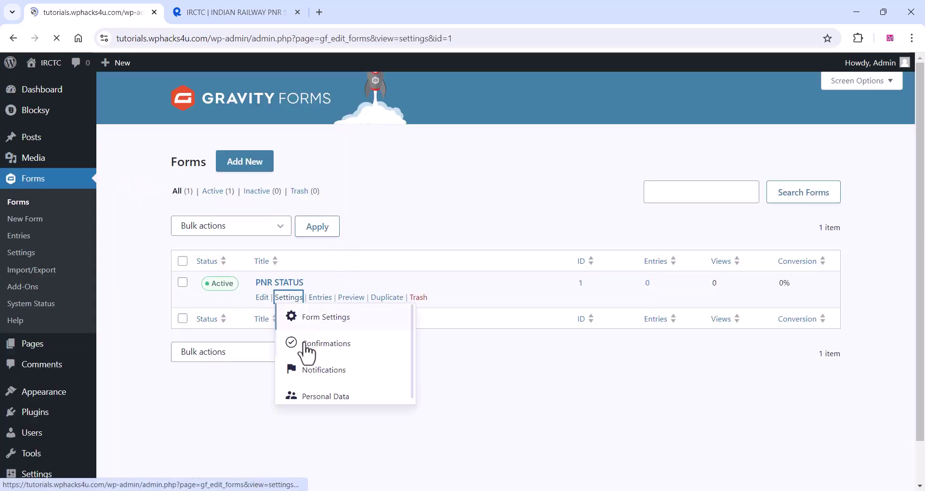
{"action": "left_click", "coordinate": [221, 241]}
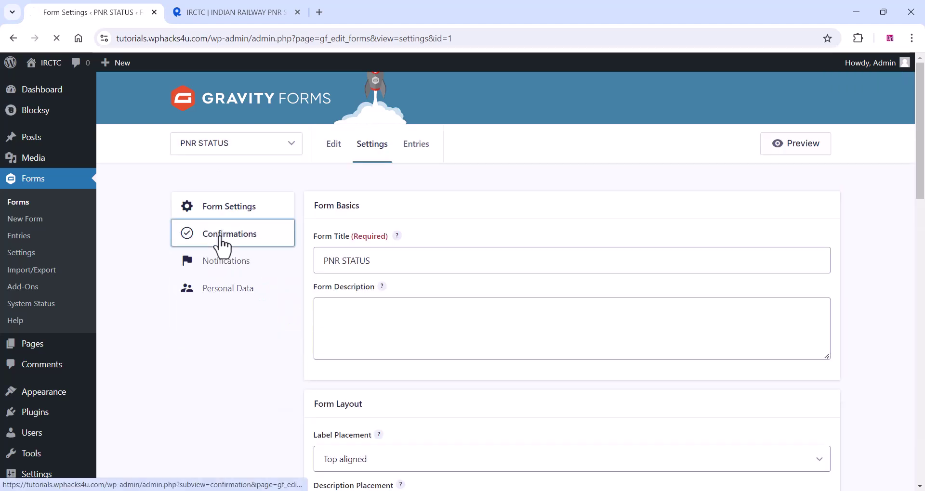
{"action": "left_click", "coordinate": [373, 308]}
Replace the thank-you message with the WPGetAPI shortcode, save it, and paste the PNR on the live page.
{"action": "scroll", "coordinate": [366, 285], "scroll_direction": "down", "scroll_amount": 3}
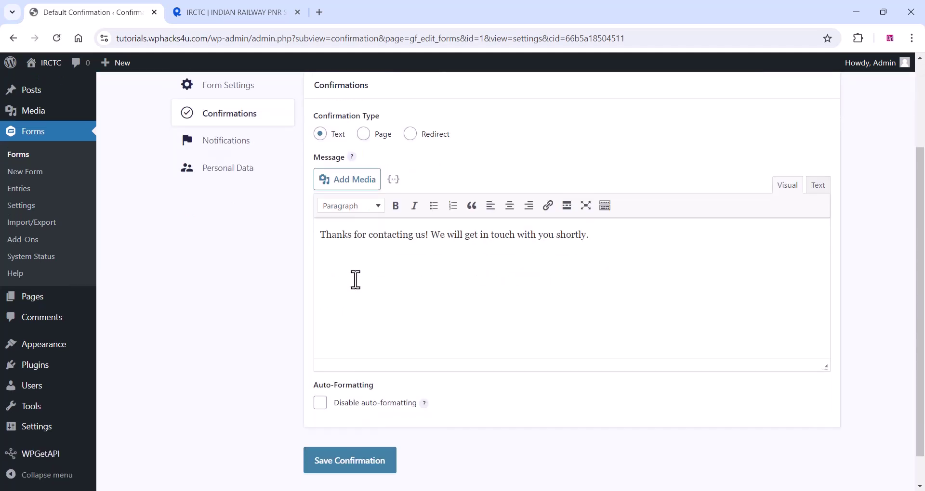
{"action": "left_click_drag", "start_coordinate": [601, 240], "coordinate": [311, 239]}
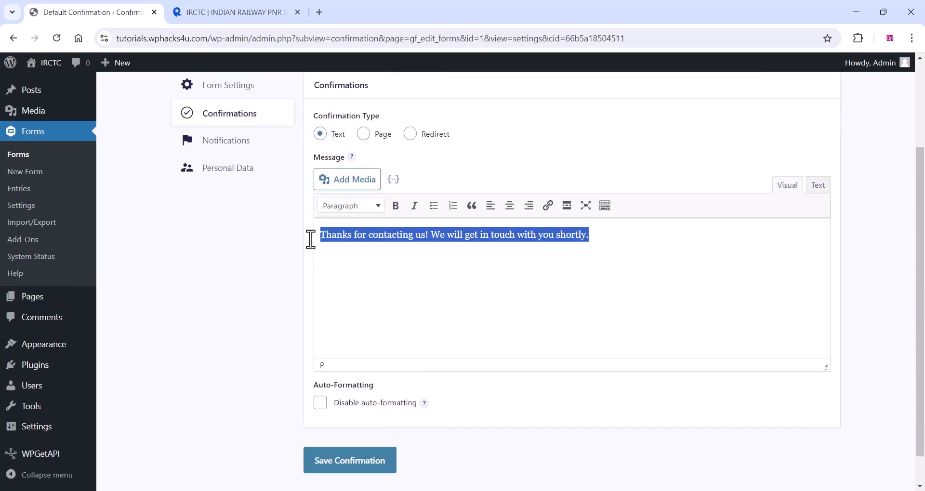
{"action": "right_click", "coordinate": [326, 238]}
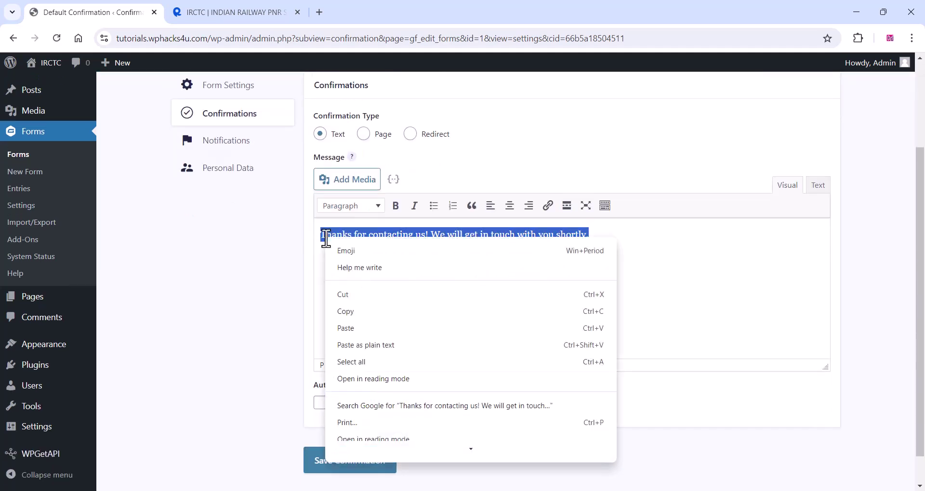
{"action": "left_click", "coordinate": [342, 326]}
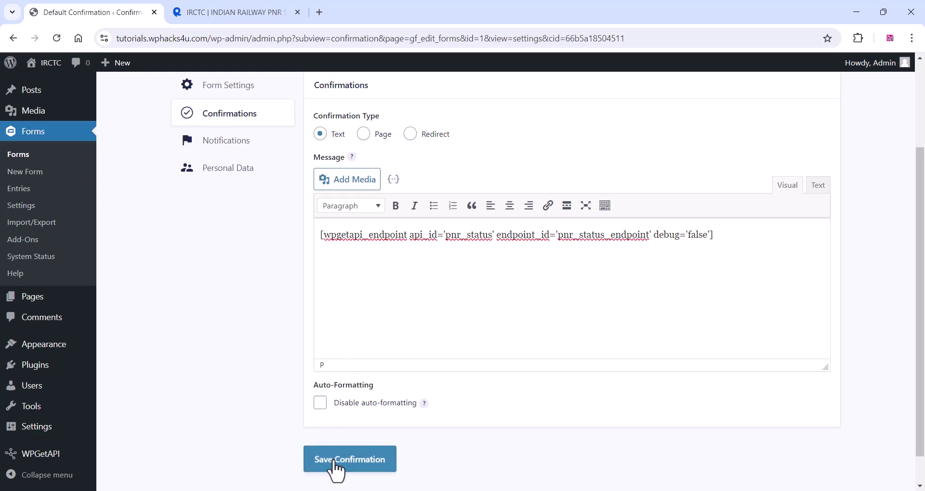
{"action": "left_click", "coordinate": [334, 461]}
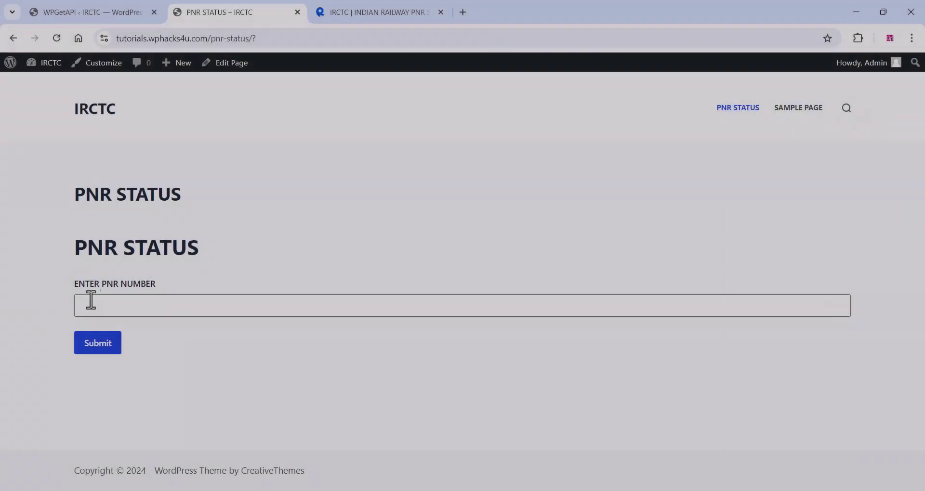
{"action": "right_click", "coordinate": [88, 302]}
{"action": "left_click", "coordinate": [126, 163]}
Submit the PNR number to get raw JSON for train 14115 DADN PRYJ EXP.
{"action": "left_click", "coordinate": [103, 346]}
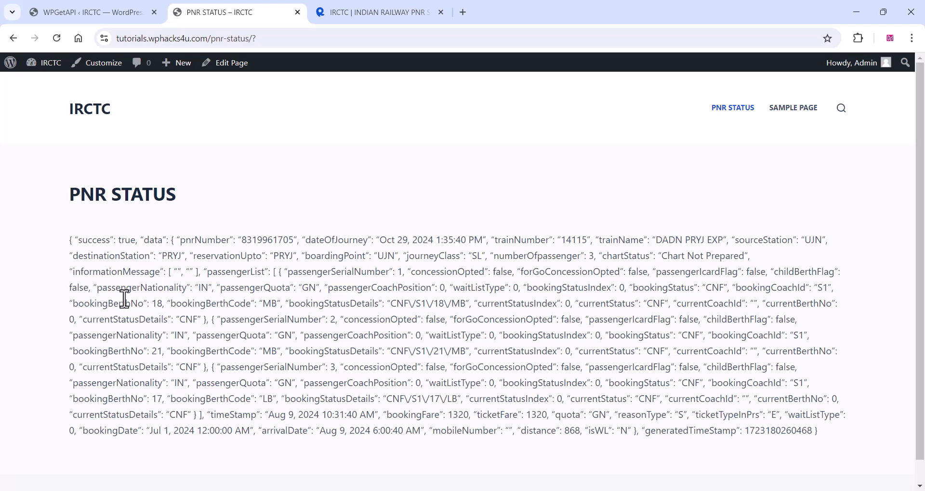
Return to the admin tab and go to Plugins > Add New Plugin.
{"action": "left_click", "coordinate": [51, 13]}
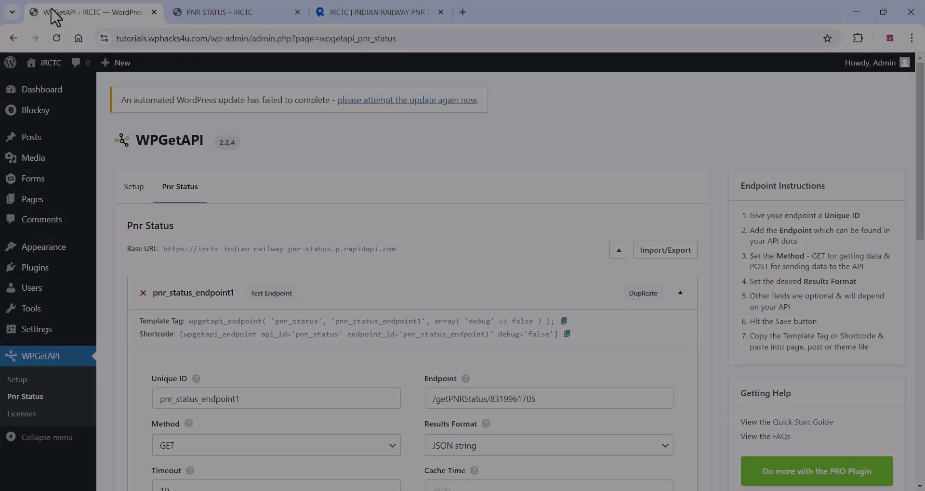
{"action": "mouse_move", "coordinate": [34, 288]}
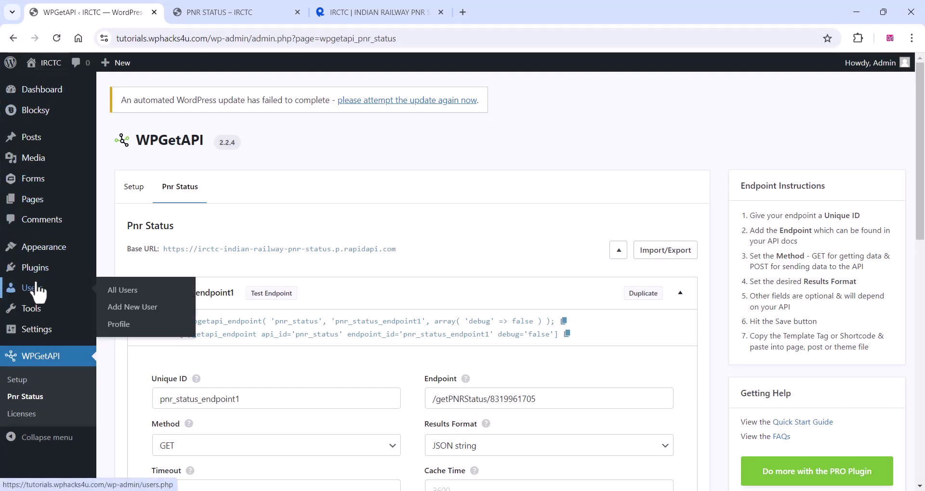
{"action": "mouse_move", "coordinate": [37, 269]}
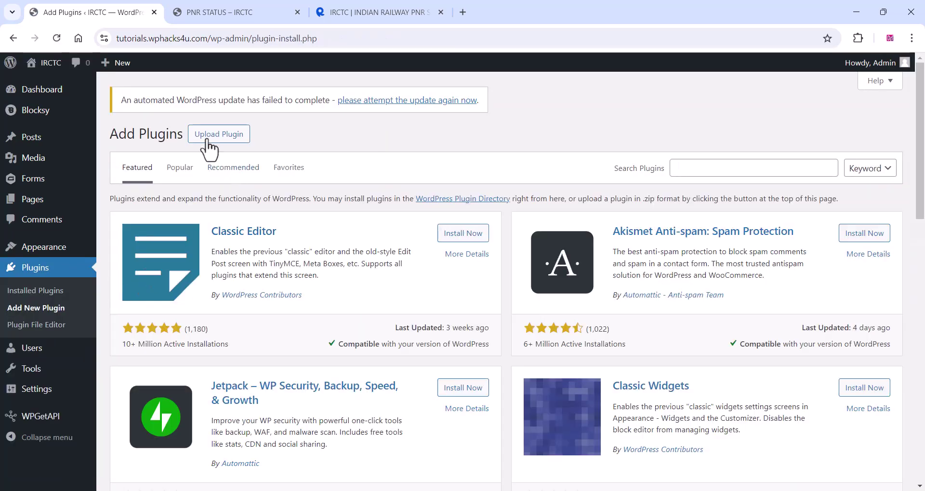
Upload wpgetapi-extras.zip as a plugin, install it, and activate it.
{"action": "left_click", "coordinate": [208, 136]}
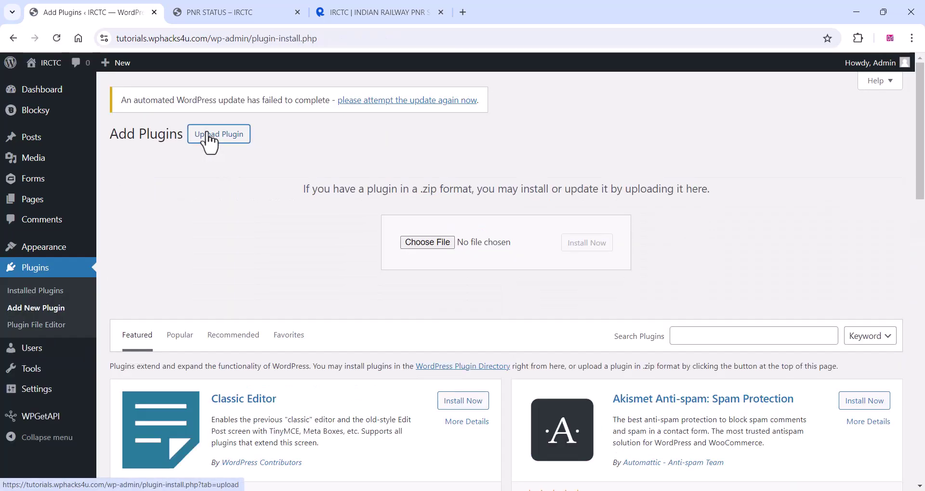
{"action": "left_click", "coordinate": [433, 250]}
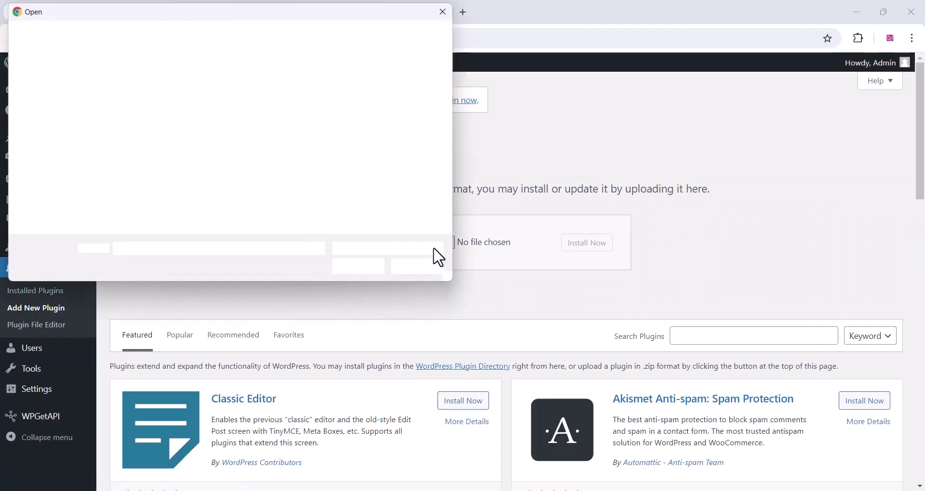
{"action": "left_click", "coordinate": [212, 128]}
{"action": "left_click", "coordinate": [359, 269]}
{"action": "left_click", "coordinate": [587, 246]}
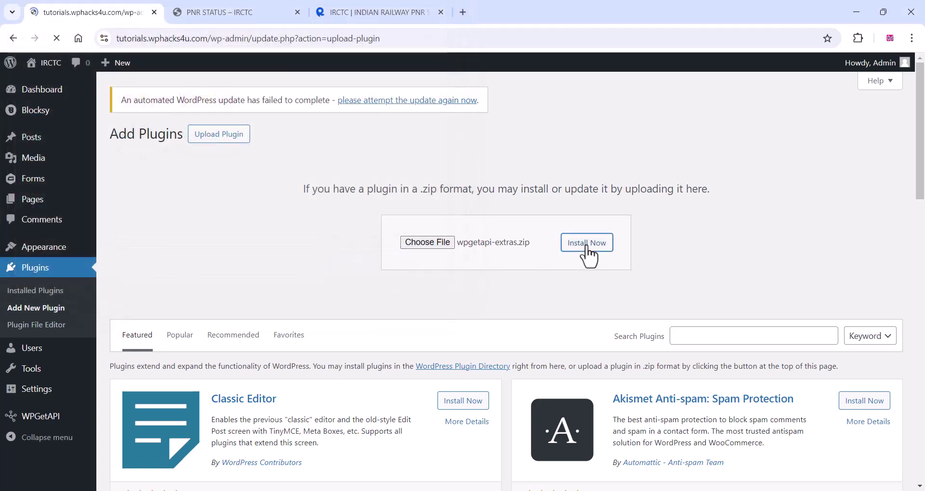
{"action": "left_click", "coordinate": [150, 225]}
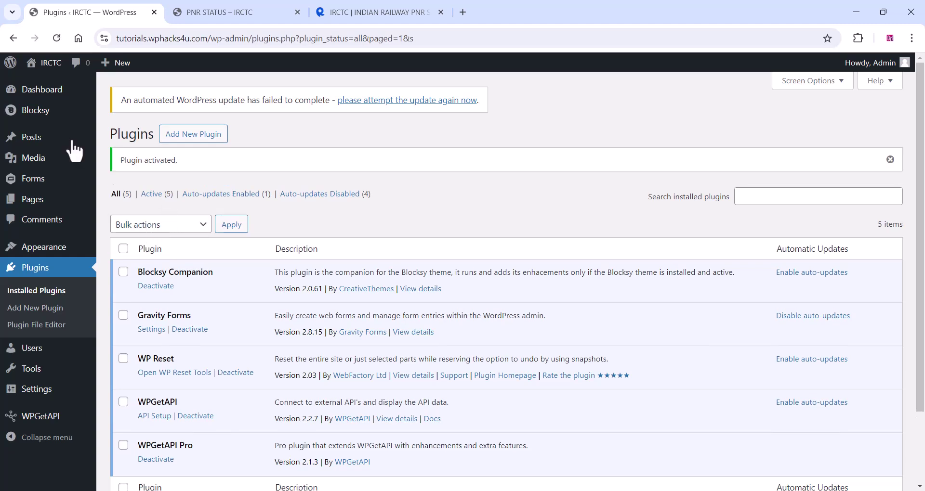
Open the PNR STATUS form's Default Confirmation from the Gravity Forms list.
{"action": "mouse_move", "coordinate": [36, 181]}
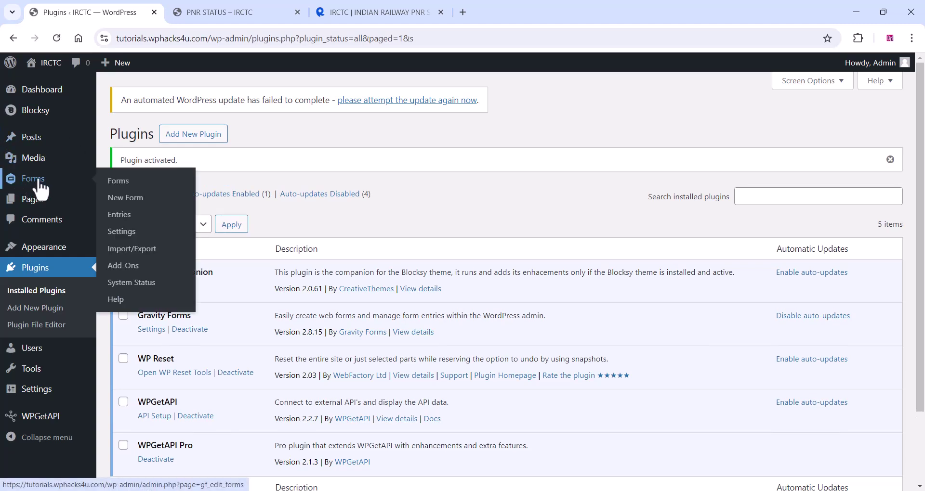
{"action": "left_click", "coordinate": [118, 190]}
{"action": "mouse_move", "coordinate": [284, 293]}
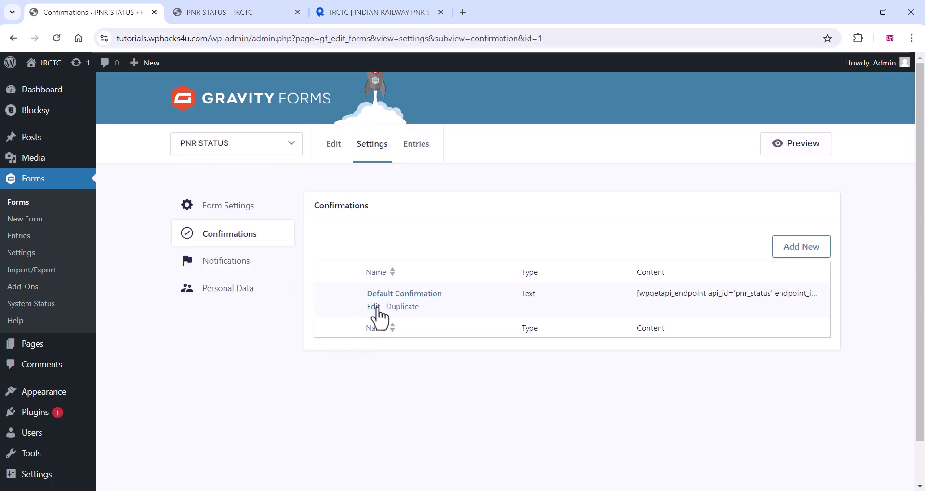
{"action": "left_click", "coordinate": [374, 307]}
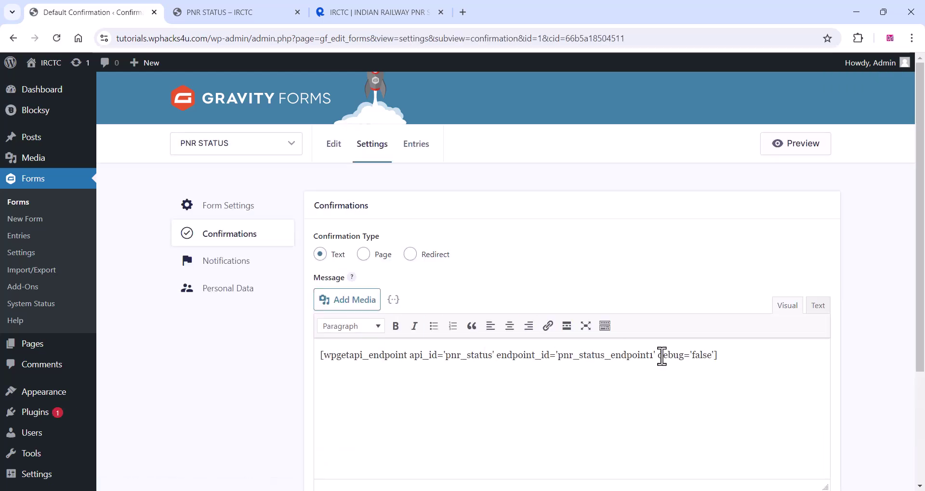
Change the shortcode's debug='false' to format='html' and save the confirmation.
{"action": "left_click_drag", "start_coordinate": [680, 359], "coordinate": [661, 360]}
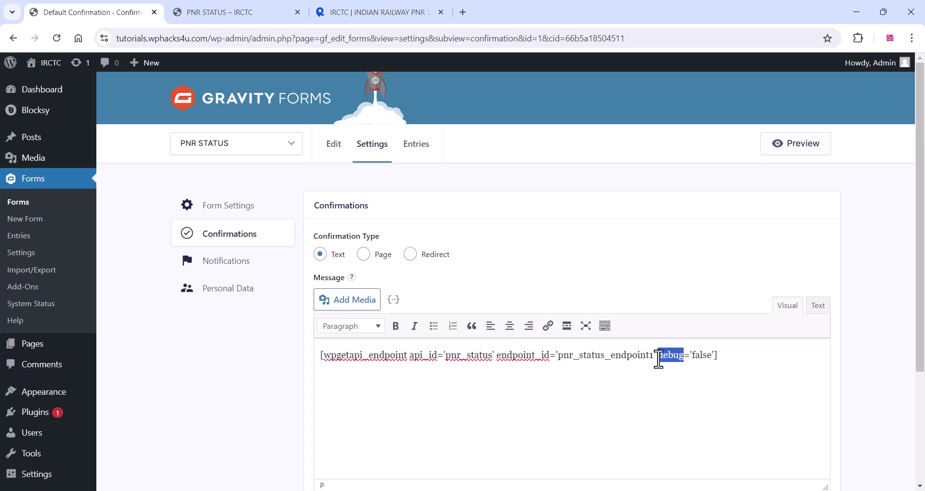
{"action": "type", "text": "format"}
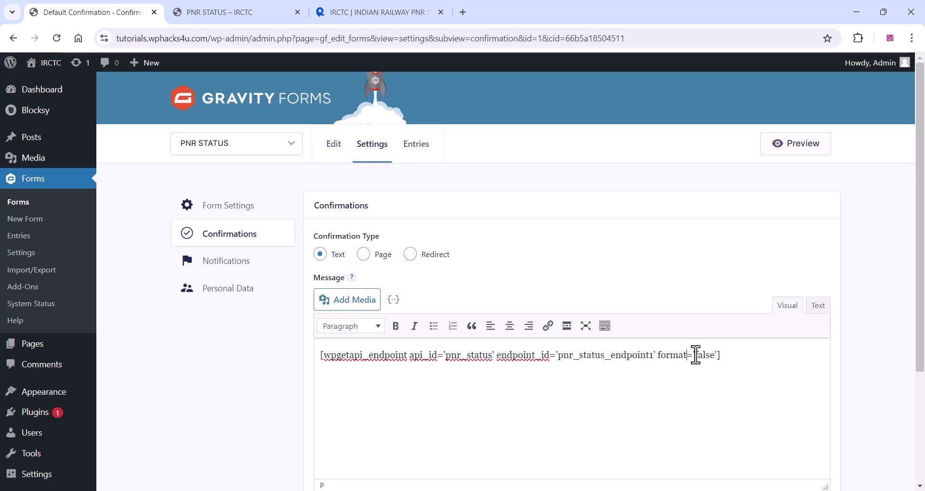
{"action": "left_click_drag", "start_coordinate": [698, 355], "coordinate": [715, 356]}
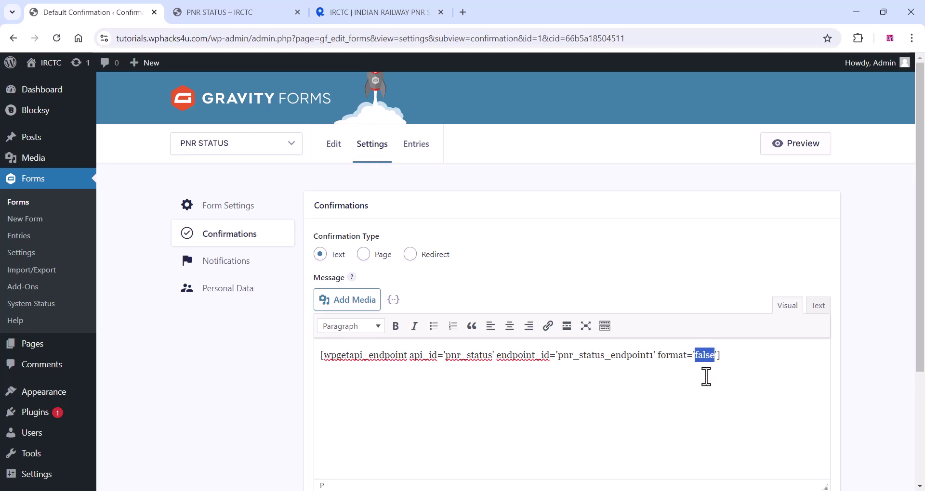
{"action": "type", "text": "htm"}
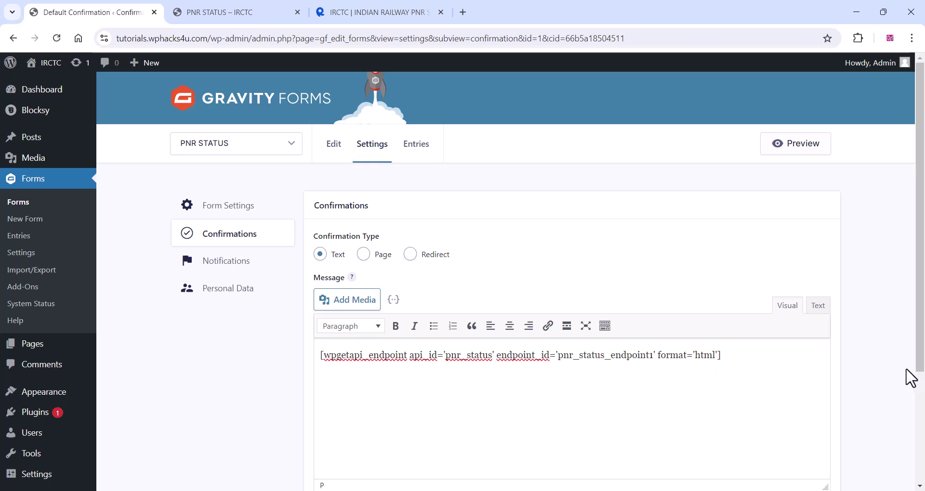
{"action": "scroll", "coordinate": [891, 384], "scroll_direction": "down", "scroll_amount": 3}
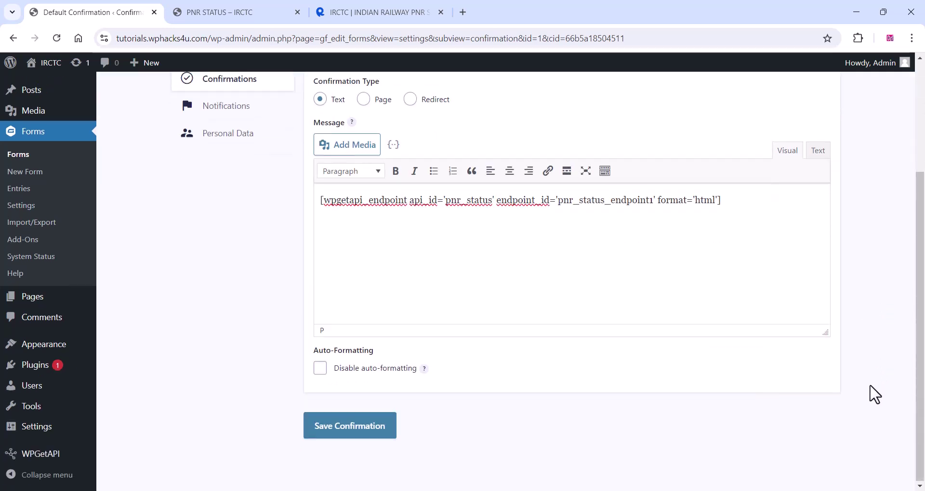
{"action": "left_click", "coordinate": [347, 428]}
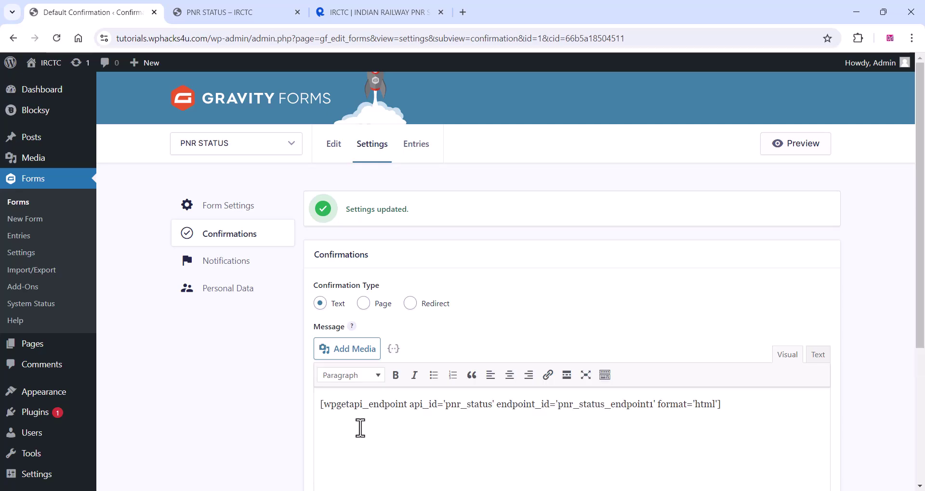
{"action": "left_click", "coordinate": [211, 13]}
Reload the PNR STATUS page and resubmit the PNR number with the new format.
{"action": "left_click", "coordinate": [56, 39]}
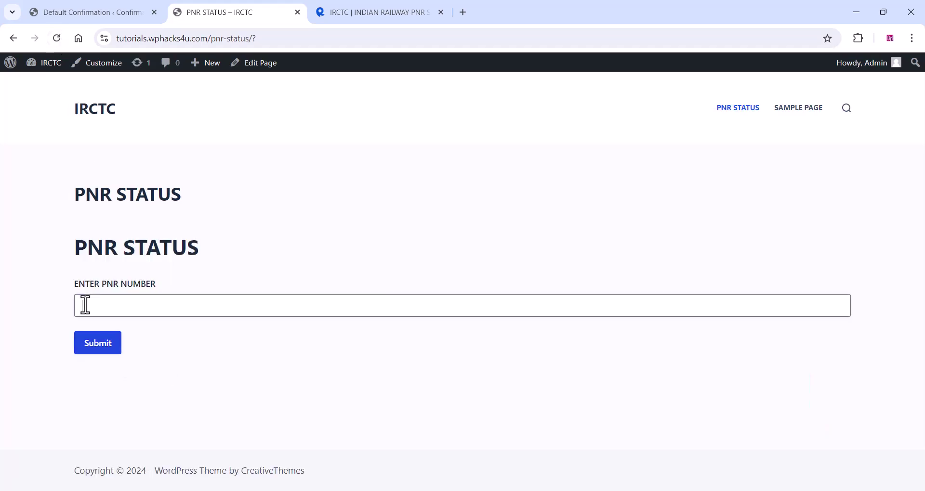
{"action": "right_click", "coordinate": [86, 305]}
{"action": "left_click", "coordinate": [116, 174]}
{"action": "left_click", "coordinate": [101, 351]}
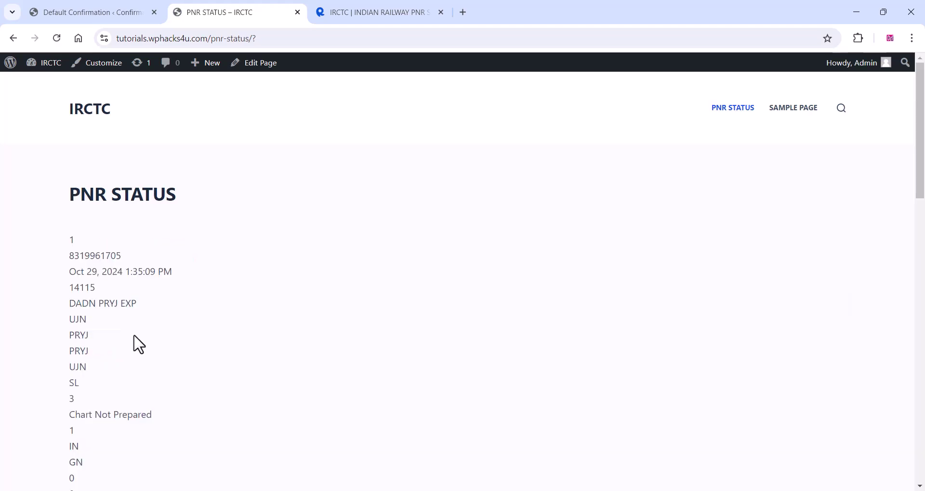
Review the booking values, which now appear as plain unstyled lines.
{"action": "scroll", "coordinate": [139, 320], "scroll_direction": "down", "scroll_amount": 6}
{"action": "scroll", "coordinate": [140, 326], "scroll_direction": "up", "scroll_amount": 5}
{"action": "left_click_drag", "start_coordinate": [71, 179], "coordinate": [118, 393]}
{"action": "scroll", "coordinate": [120, 395], "scroll_direction": "down", "scroll_amount": 6}
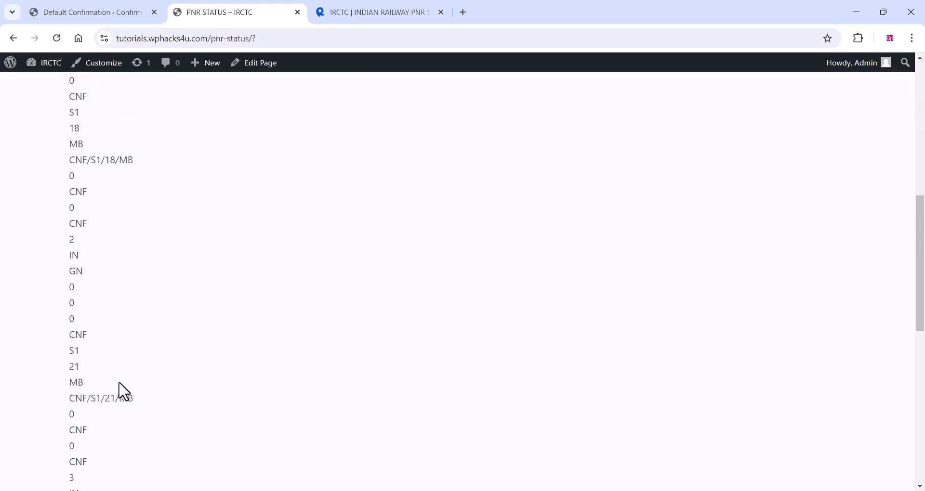
{"action": "scroll", "coordinate": [123, 390], "scroll_direction": "down", "scroll_amount": 11}
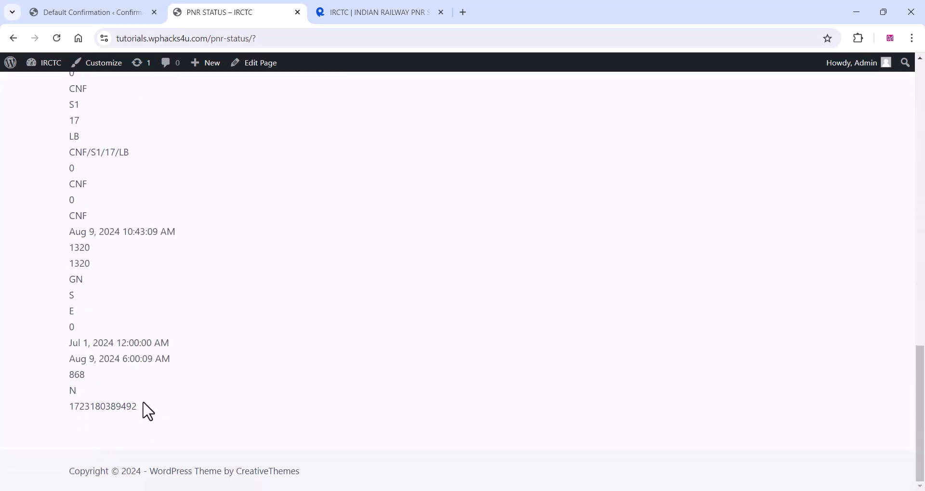
{"action": "scroll", "coordinate": [149, 412], "scroll_direction": "up", "scroll_amount": 13}
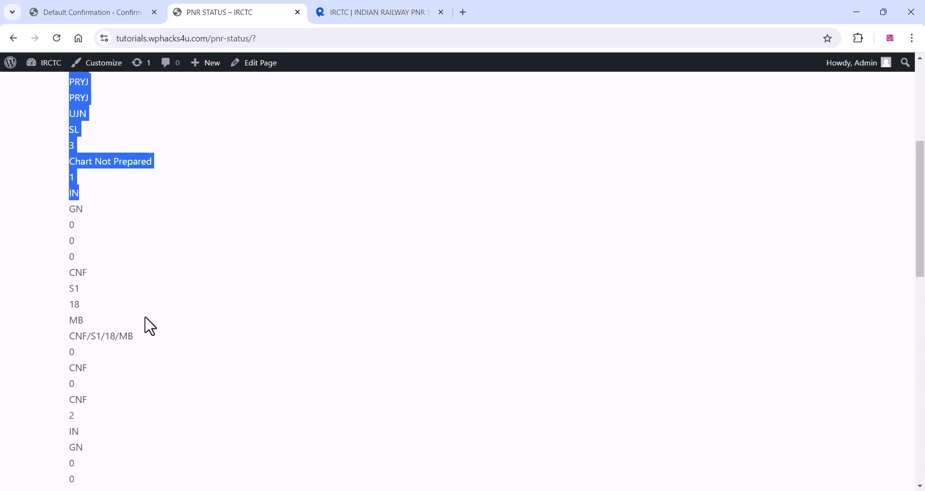
{"action": "left_click", "coordinate": [122, 225]}
{"action": "scroll", "coordinate": [121, 219], "scroll_direction": "up", "scroll_amount": 5}
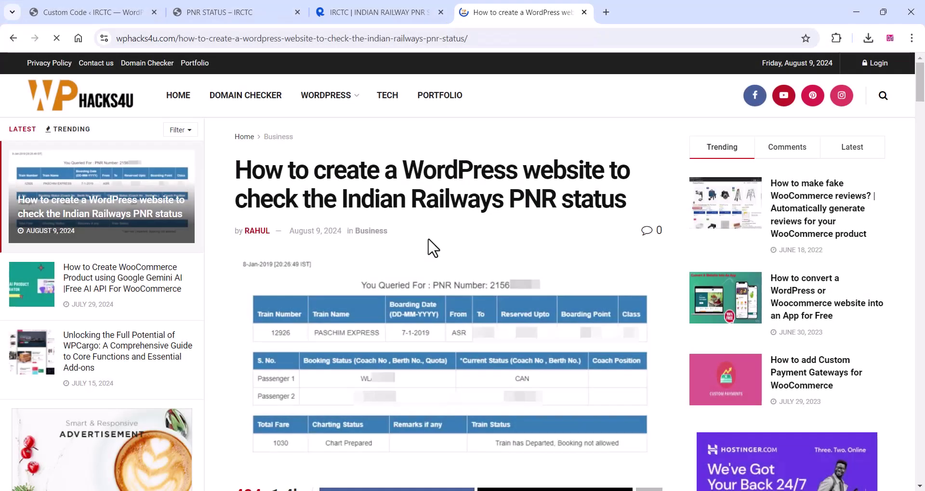
{"action": "scroll", "coordinate": [429, 248], "scroll_direction": "down", "scroll_amount": 4}
Copy the full 'Step 1: Add CSS' code block from the wphacks4u tutorial.
{"action": "scroll", "coordinate": [429, 248], "scroll_direction": "down", "scroll_amount": 15}
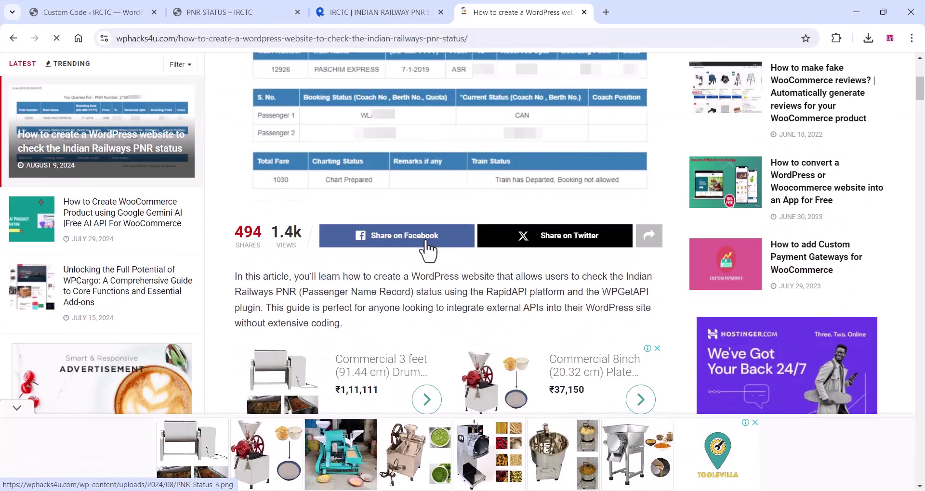
{"action": "scroll", "coordinate": [408, 239], "scroll_direction": "down", "scroll_amount": 6}
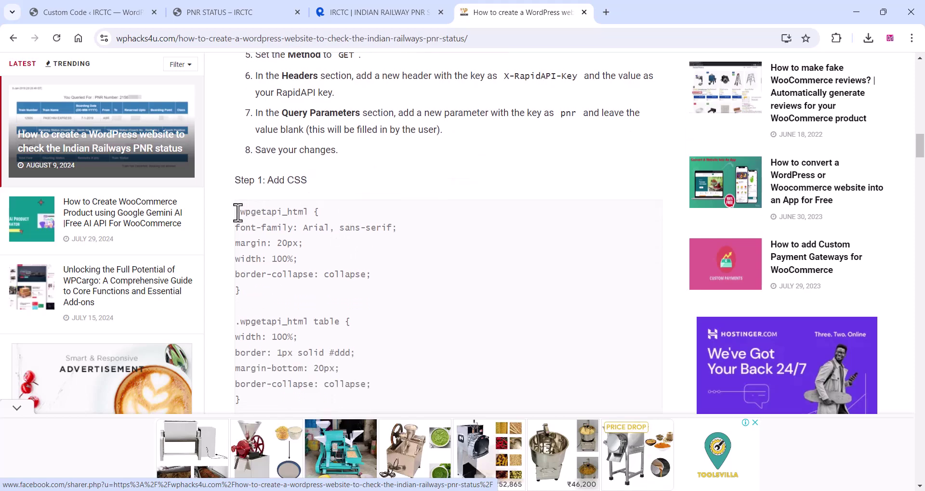
{"action": "scroll", "coordinate": [258, 223], "scroll_direction": "down", "scroll_amount": 20}
{"action": "scroll", "coordinate": [285, 308], "scroll_direction": "down", "scroll_amount": 9}
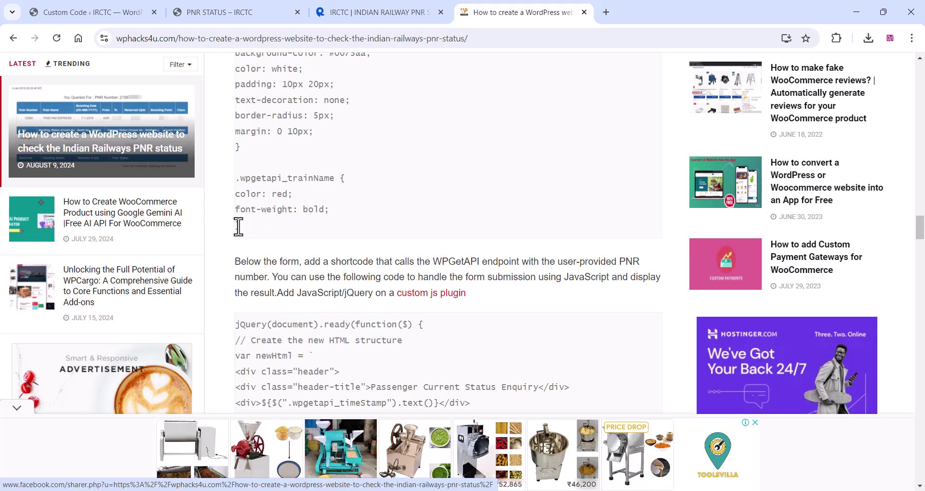
{"action": "left_click", "coordinate": [238, 227], "text": "shift"}
{"action": "right_click", "coordinate": [262, 202]}
{"action": "left_click", "coordinate": [291, 213]}
{"action": "left_click", "coordinate": [247, 20]}
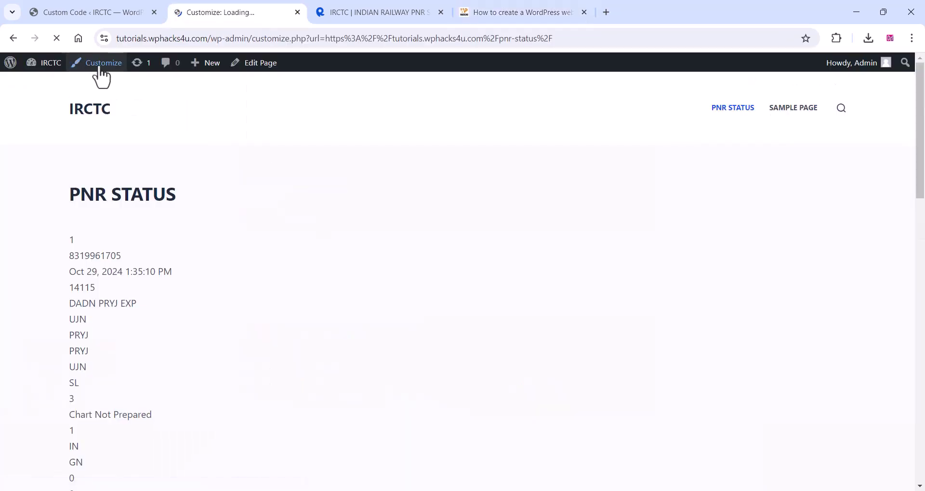
Paste the copied table CSS into Additional CSS, publish it, and exit the Customizer.
{"action": "scroll", "coordinate": [72, 385], "scroll_direction": "down", "scroll_amount": 9}
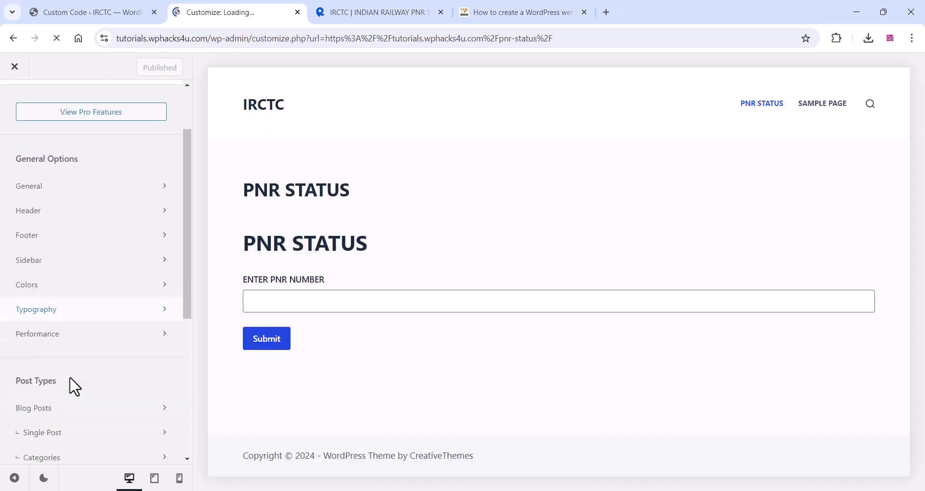
{"action": "left_click", "coordinate": [56, 441]}
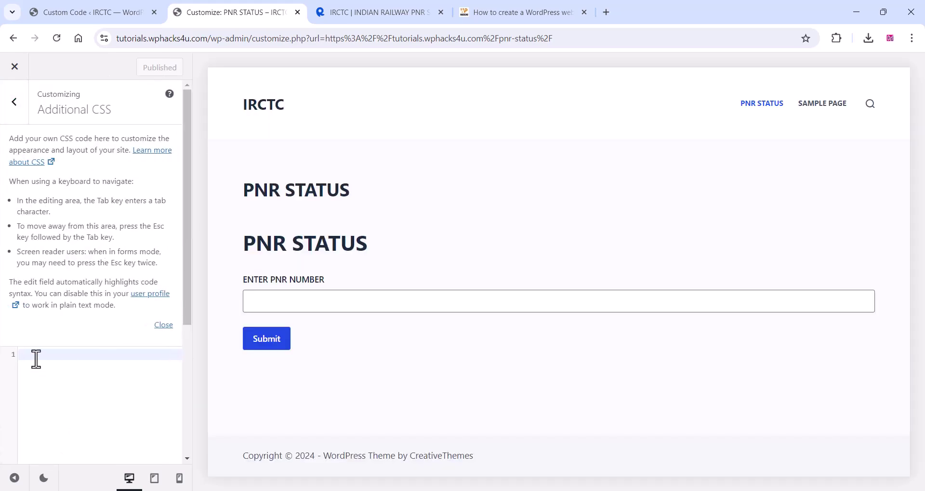
{"action": "key", "text": "ctrl+v"}
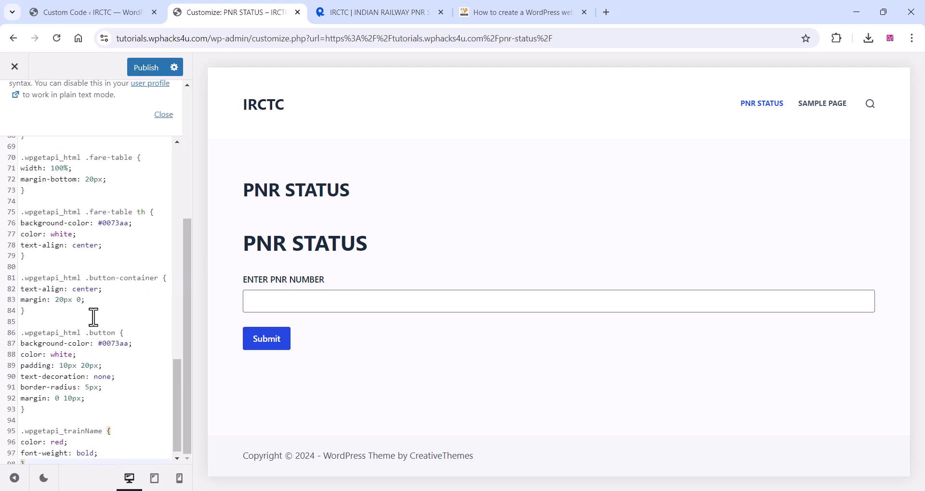
{"action": "left_click", "coordinate": [147, 67]}
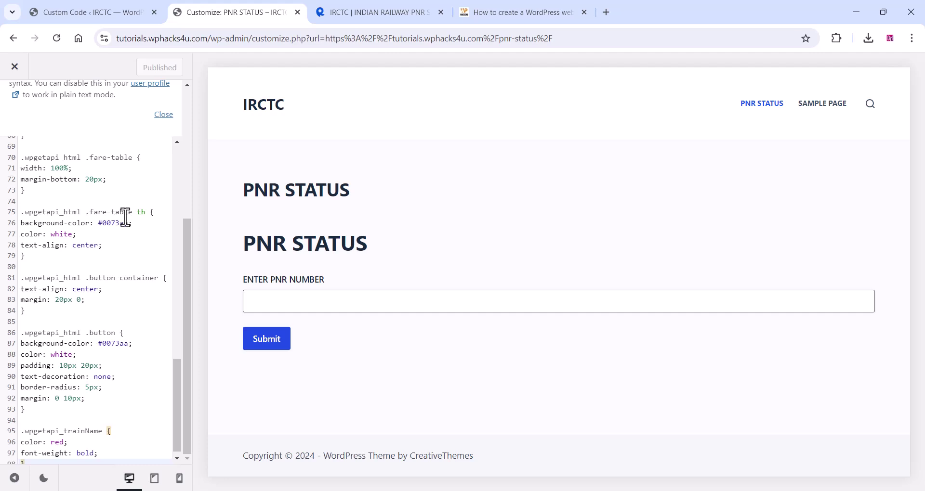
{"action": "left_click", "coordinate": [15, 68]}
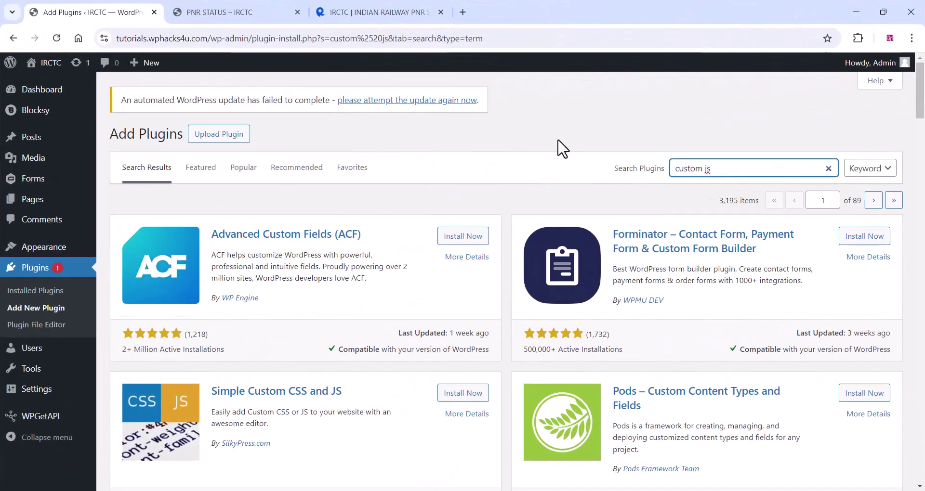
Install and activate the Simple Custom CSS and JS plugin from the 'custom js' search results.
{"action": "scroll", "coordinate": [197, 330], "scroll_direction": "down", "scroll_amount": 3}
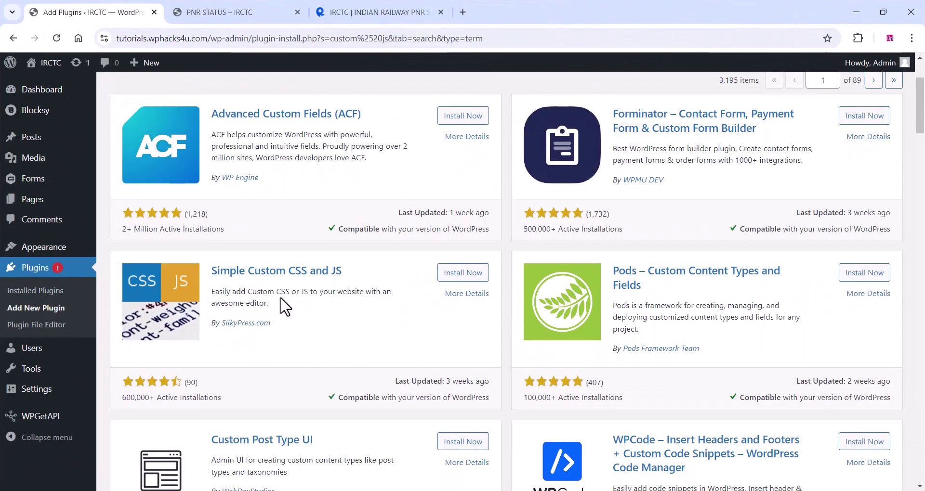
{"action": "left_click", "coordinate": [460, 273]}
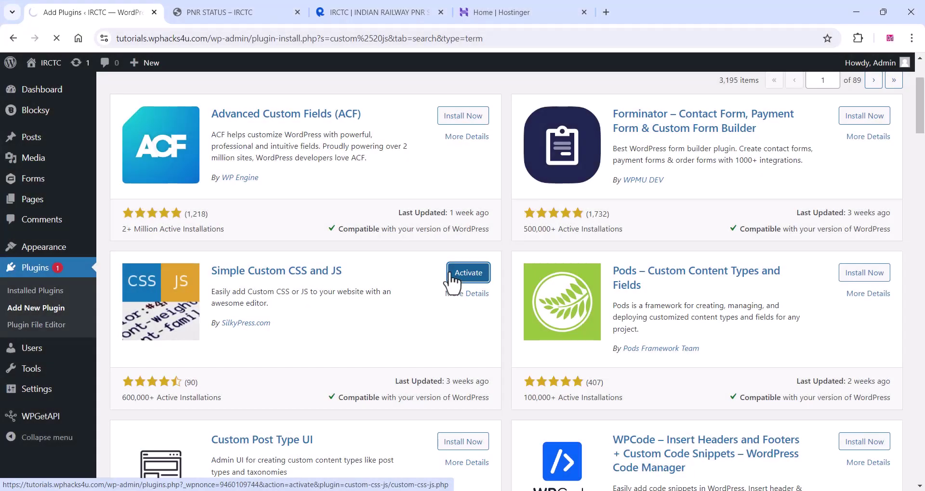
{"action": "left_click", "coordinate": [453, 274]}
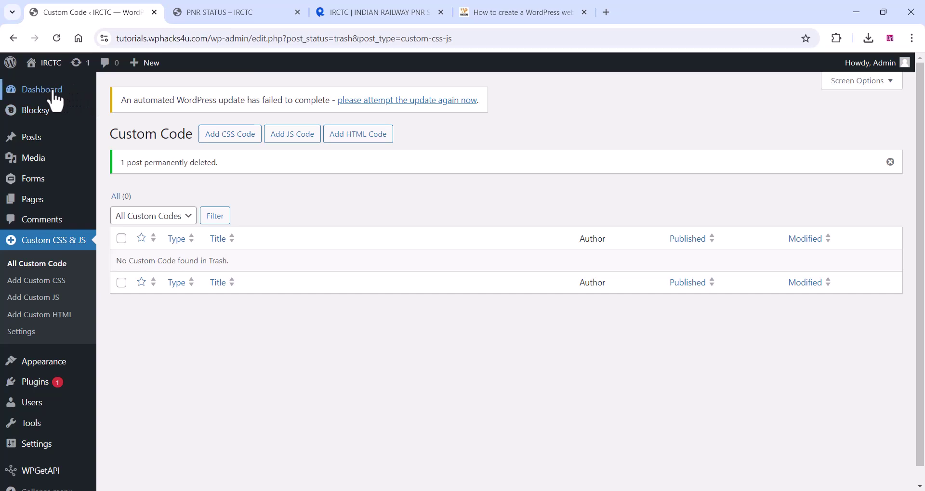
Start a new custom JS snippet titled 'Pnr status'.
{"action": "left_click", "coordinate": [37, 266]}
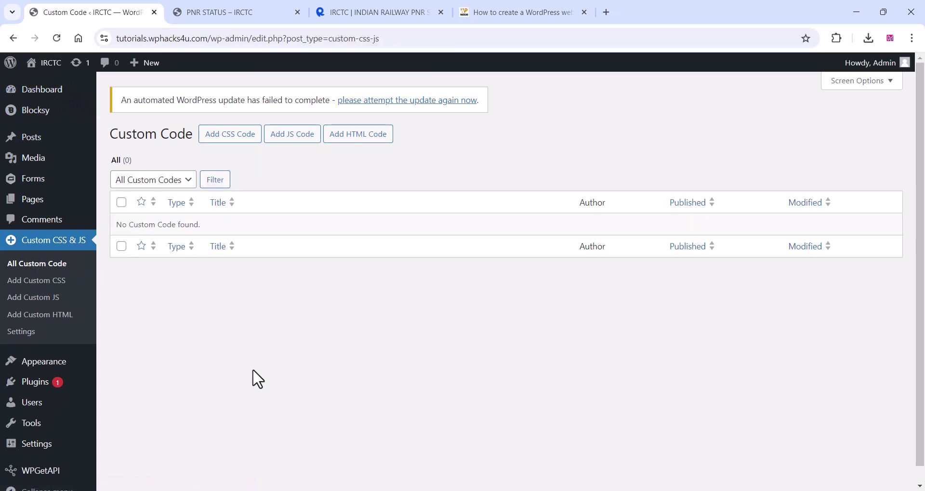
{"action": "left_click", "coordinate": [35, 299]}
{"action": "type", "text": "Pnr status"}
Copy the jQuery code block from the tutorial article.
{"action": "left_click", "coordinate": [520, 12]}
{"action": "left_click_drag", "start_coordinate": [236, 143], "coordinate": [252, 213]}
{"action": "scroll", "coordinate": [284, 274], "scroll_direction": "down", "scroll_amount": 8}
{"action": "scroll", "coordinate": [238, 200], "scroll_direction": "down", "scroll_amount": 5}
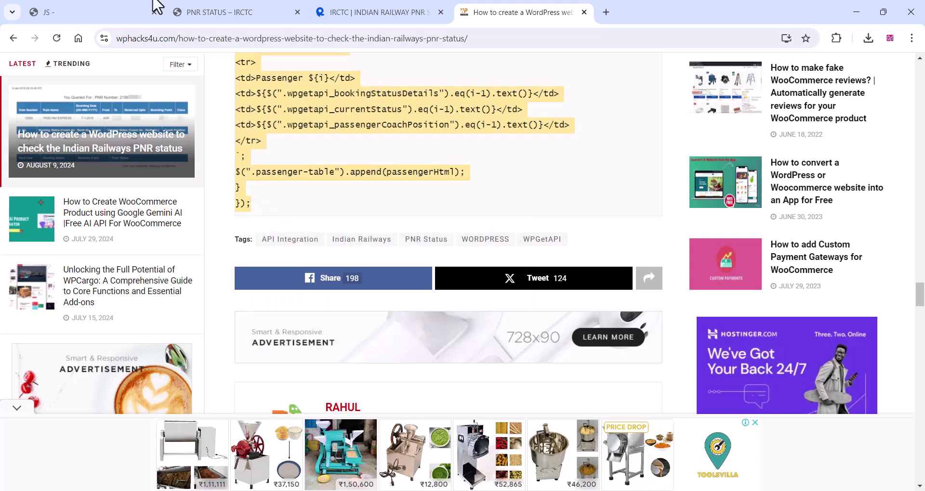
{"action": "key", "text": "ctrl+c"}
{"action": "key", "text": "ctrl+1"}
Replace the snippet's default content with the copied jQuery code and publish it.
{"action": "left_click", "coordinate": [159, 246]}
{"action": "key", "text": "ctrl+a"}
{"action": "key", "text": "ctrl+v"}
{"action": "left_click", "coordinate": [427, 272]}
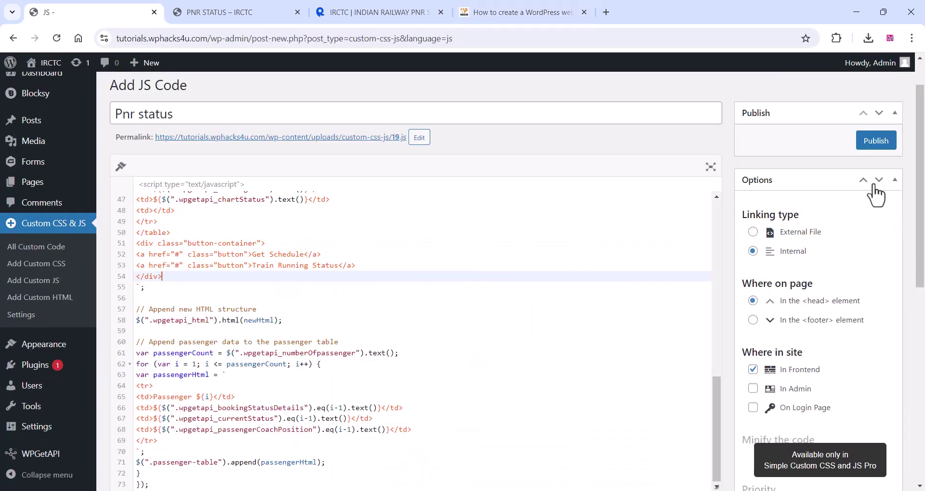
{"action": "left_click", "coordinate": [875, 140]}
{"action": "key", "text": "ctrl+2"}
Paste the PNR number into the PNR field and submit it with Check PNR Status.
{"action": "right_click", "coordinate": [82, 258]}
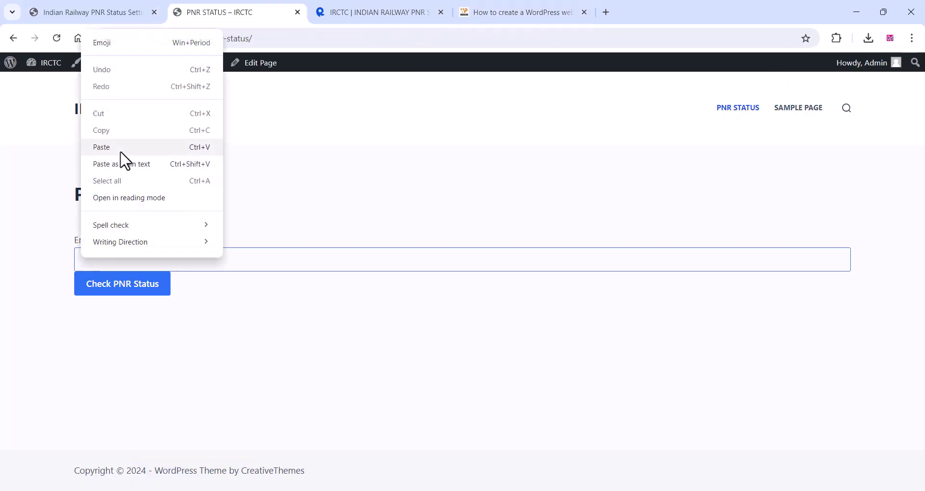
{"action": "left_click", "coordinate": [114, 147]}
{"action": "left_click", "coordinate": [129, 288]}
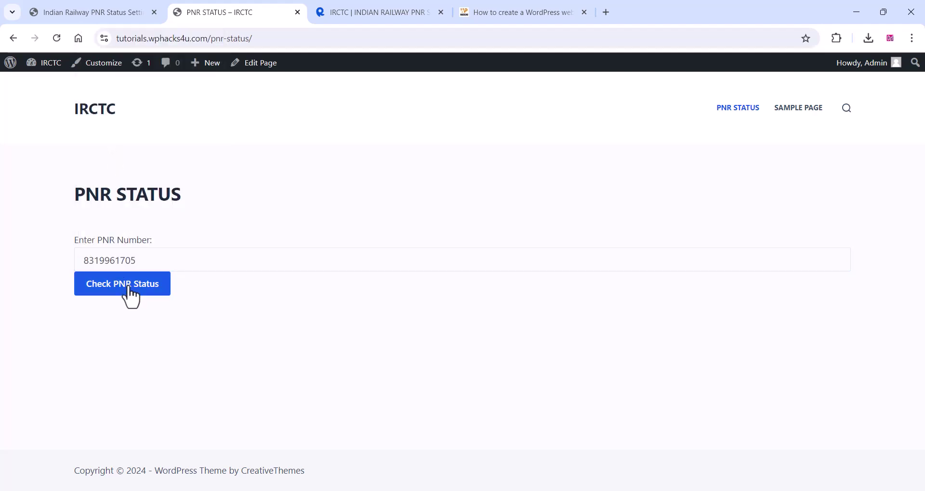
Review the returned train, passenger and fare tables.
{"action": "scroll", "coordinate": [131, 295], "scroll_direction": "down", "scroll_amount": 3}
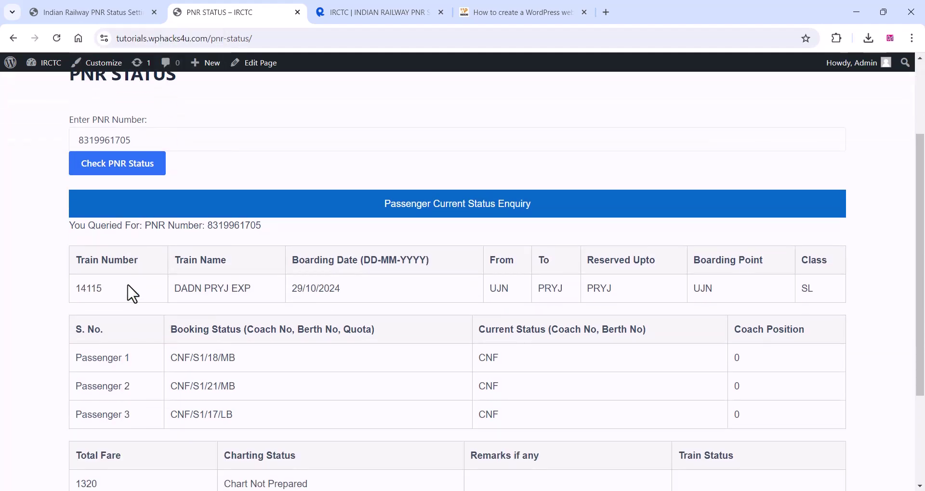
{"action": "scroll", "coordinate": [138, 258], "scroll_direction": "down", "scroll_amount": 2}
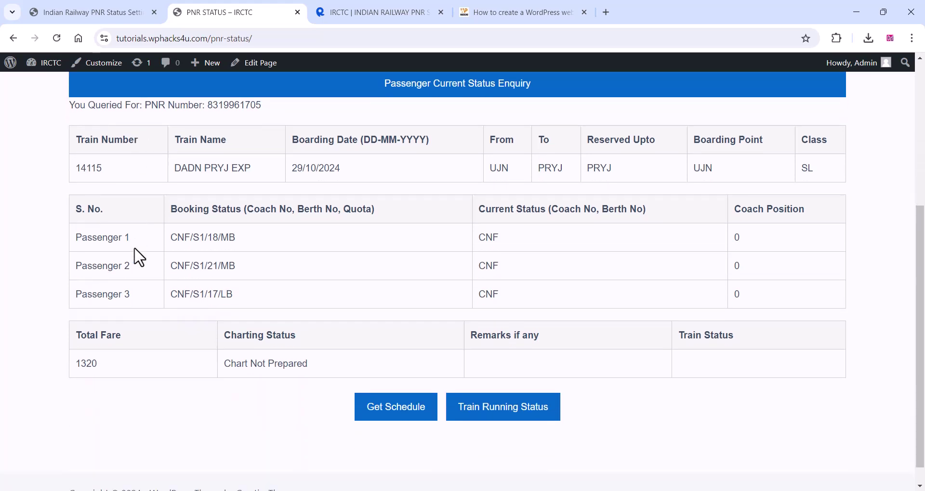
{"action": "scroll", "coordinate": [139, 257], "scroll_direction": "up", "scroll_amount": 3}
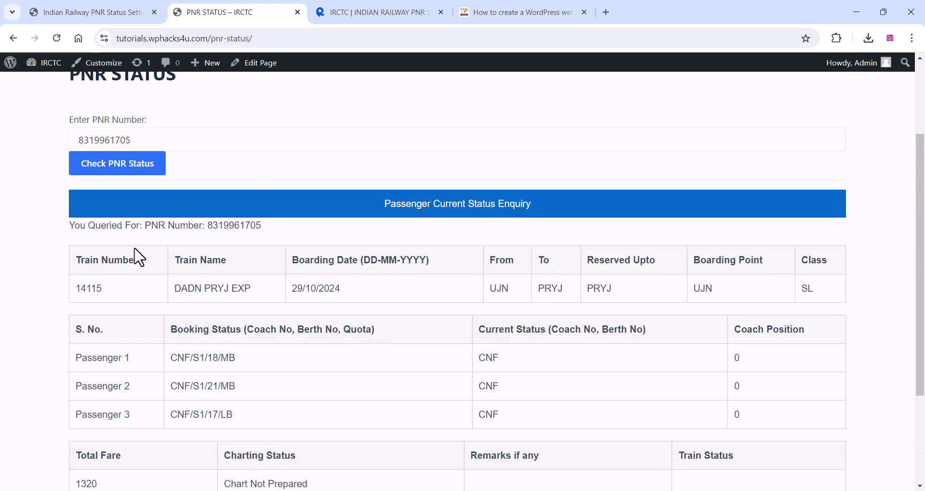
{"action": "scroll", "coordinate": [138, 257], "scroll_direction": "up", "scroll_amount": 1}
{"action": "scroll", "coordinate": [135, 255], "scroll_direction": "down", "scroll_amount": 4}
{"action": "scroll", "coordinate": [137, 259], "scroll_direction": "up", "scroll_amount": 1}
{"action": "scroll", "coordinate": [135, 255], "scroll_direction": "up", "scroll_amount": 3}
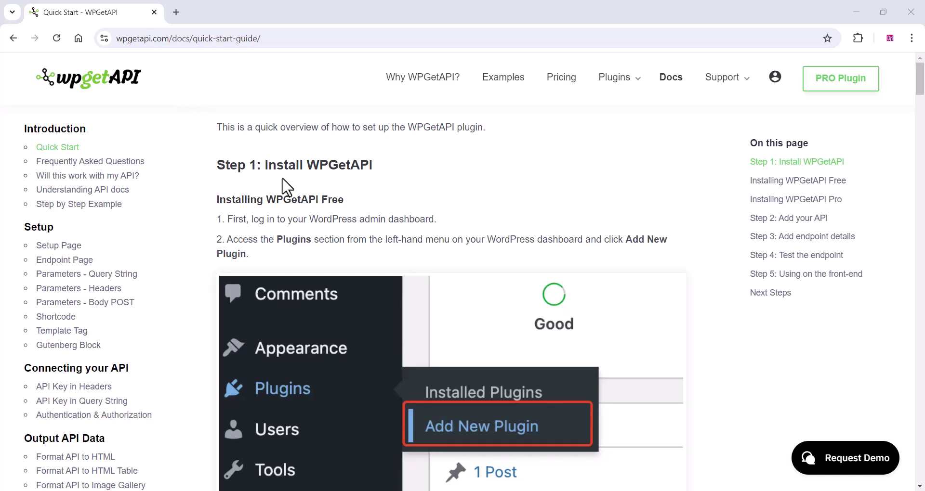
Scroll through the WPGetAPI Quick Start guide's plugin installation steps.
{"action": "scroll", "coordinate": [282, 179], "scroll_direction": "down", "scroll_amount": 15}
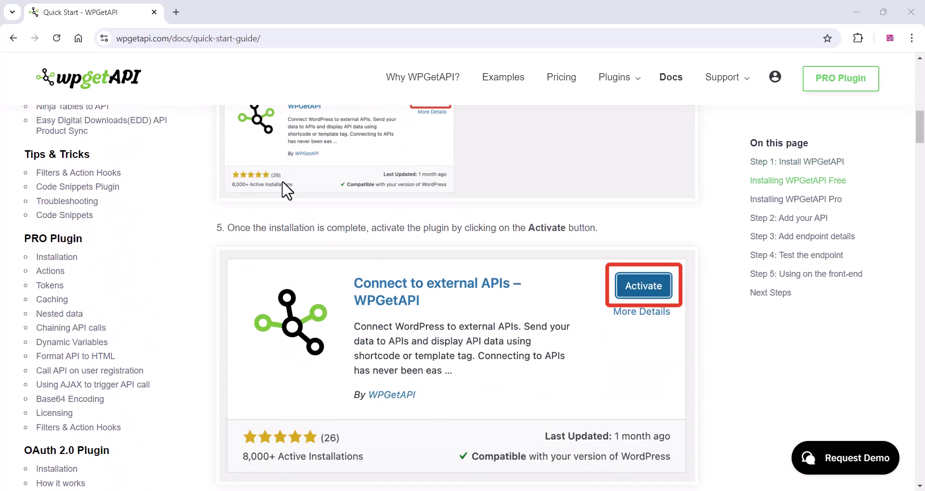
{"action": "scroll", "coordinate": [284, 191], "scroll_direction": "down", "scroll_amount": 15}
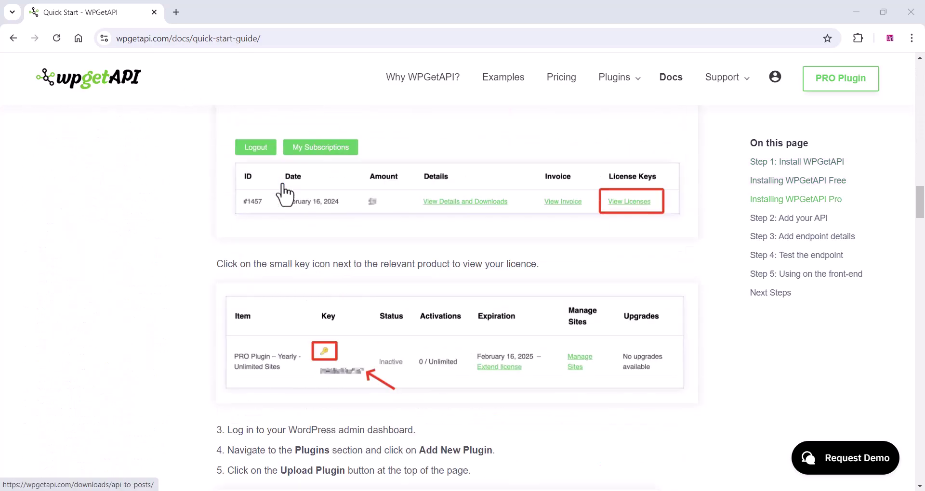
{"action": "scroll", "coordinate": [284, 192], "scroll_direction": "down", "scroll_amount": 5}
{"action": "scroll", "coordinate": [284, 193], "scroll_direction": "up", "scroll_amount": 18}
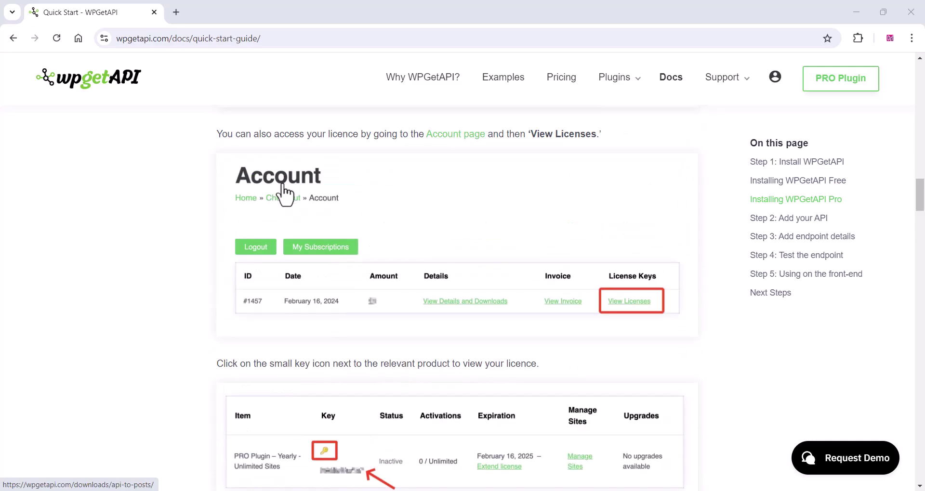
{"action": "scroll", "coordinate": [284, 193], "scroll_direction": "up", "scroll_amount": 16}
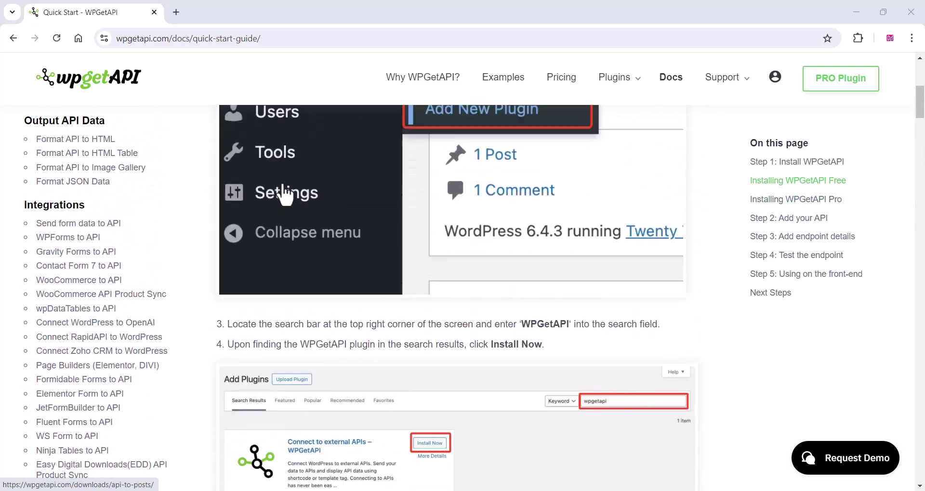
{"action": "mouse_move", "coordinate": [733, 89]}
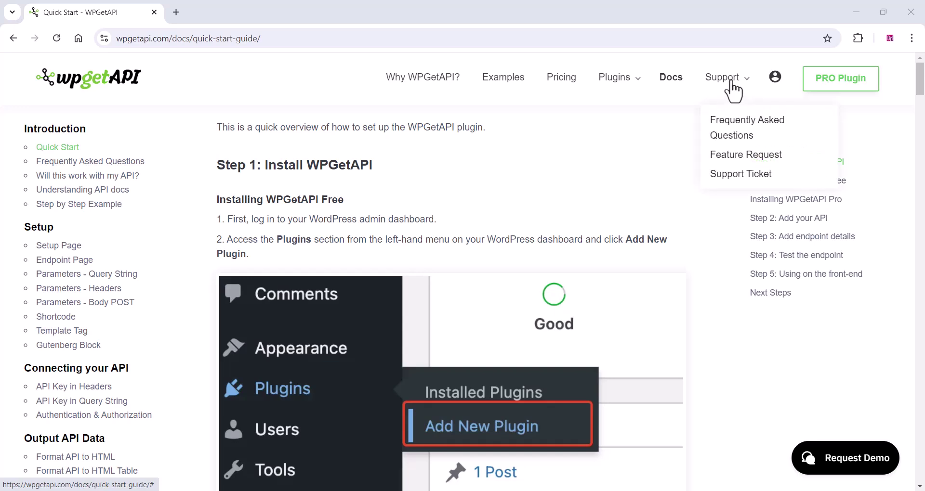